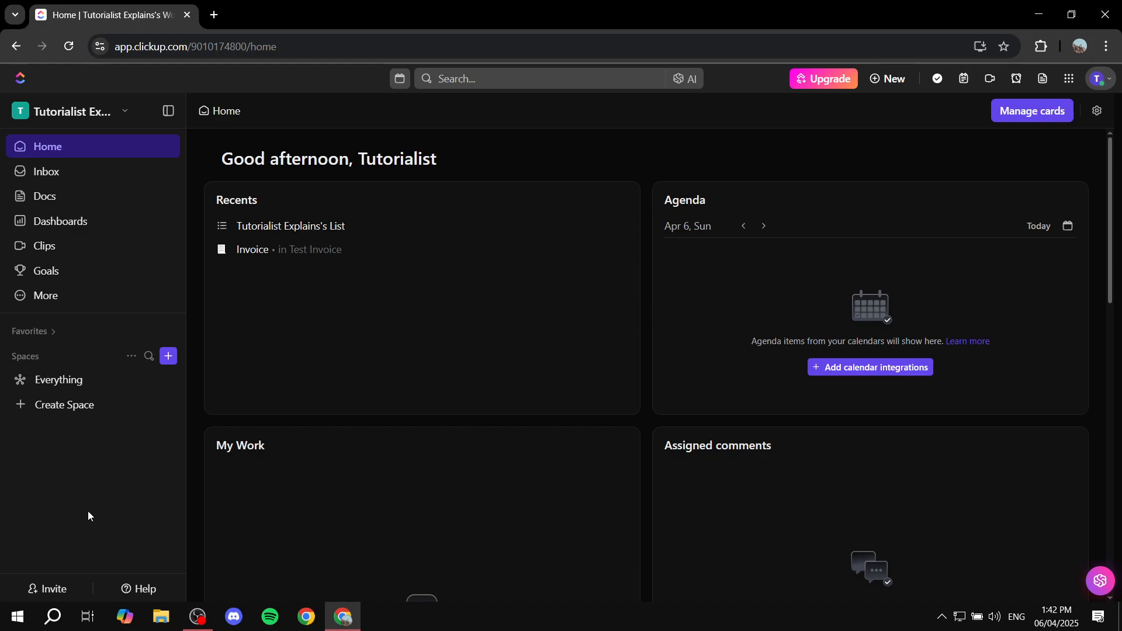
- Start creating a new Space and name it "Test Space"
{"action": "left_click", "coordinate": [69, 405]}
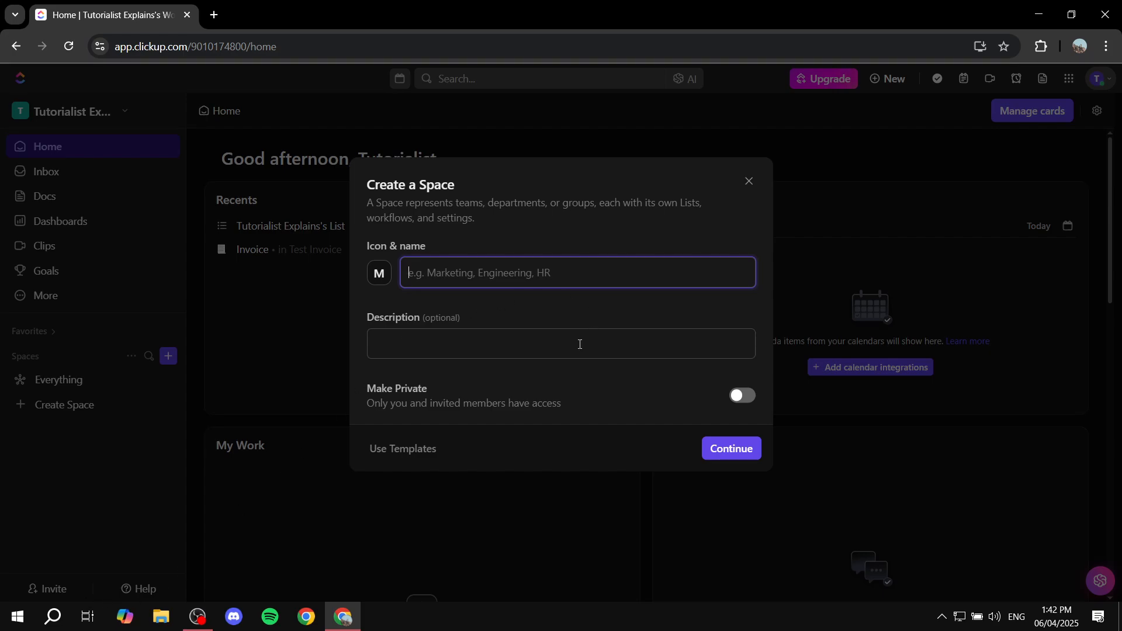
{"action": "type", "text": "T"}
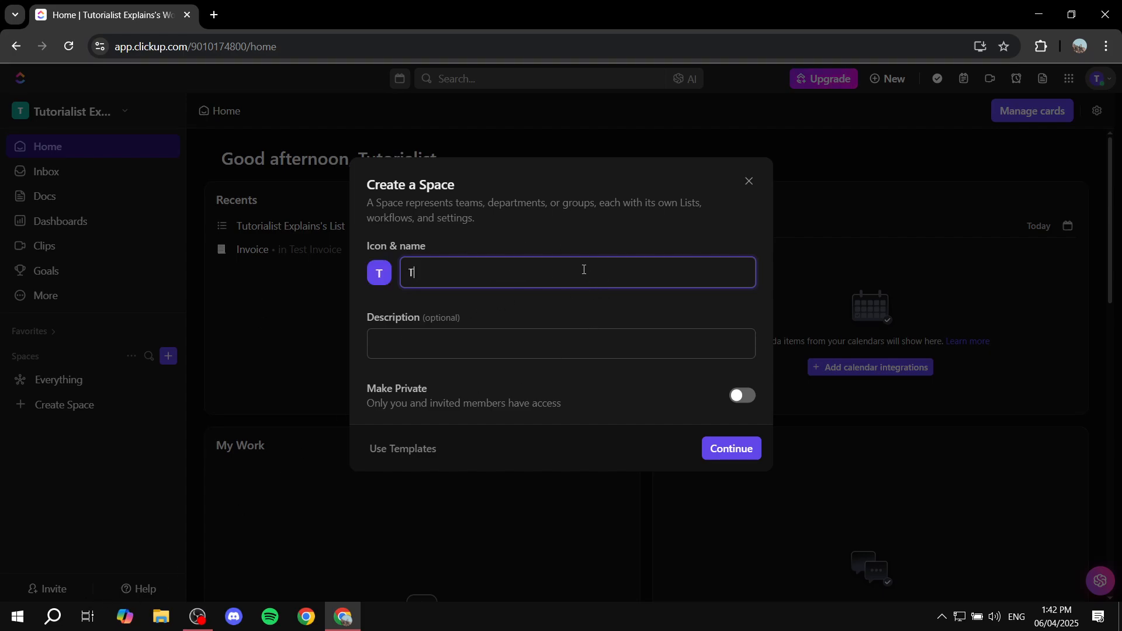
{"action": "type", "text": "est SpACE"}
{"action": "key", "text": "BackSpace"}
{"action": "key", "text": "BackSpace"}
{"action": "type", "text": "CE"}
{"action": "key", "text": "BackSpace"}
{"action": "key", "text": "BackSpace"}
{"action": "key", "text": "BackSpace"}
{"action": "type", "text": "ace"}
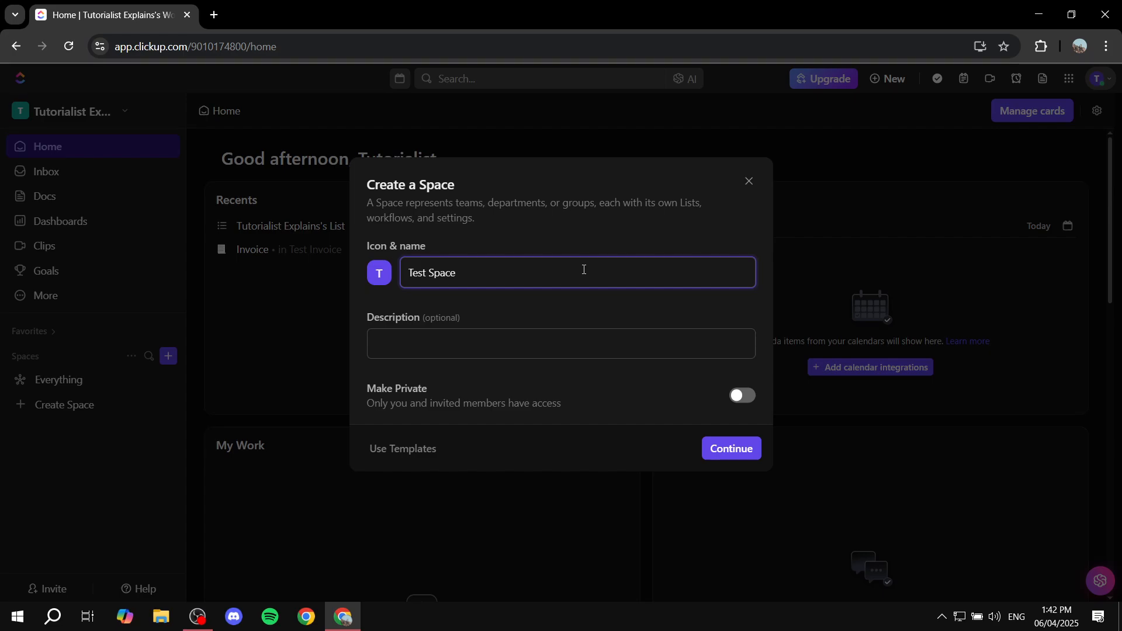
- Give the new Space the blue color, make it private and continue to its workflow setup
{"action": "left_click", "coordinate": [380, 277]}
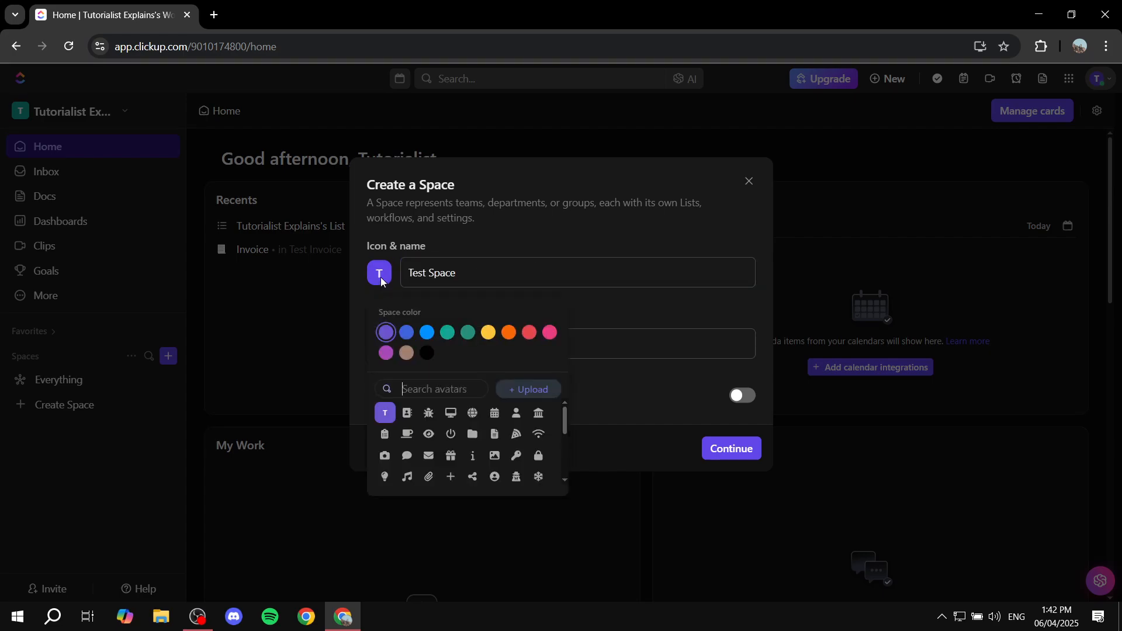
{"action": "left_click", "coordinate": [407, 333]}
{"action": "left_click", "coordinate": [682, 227]}
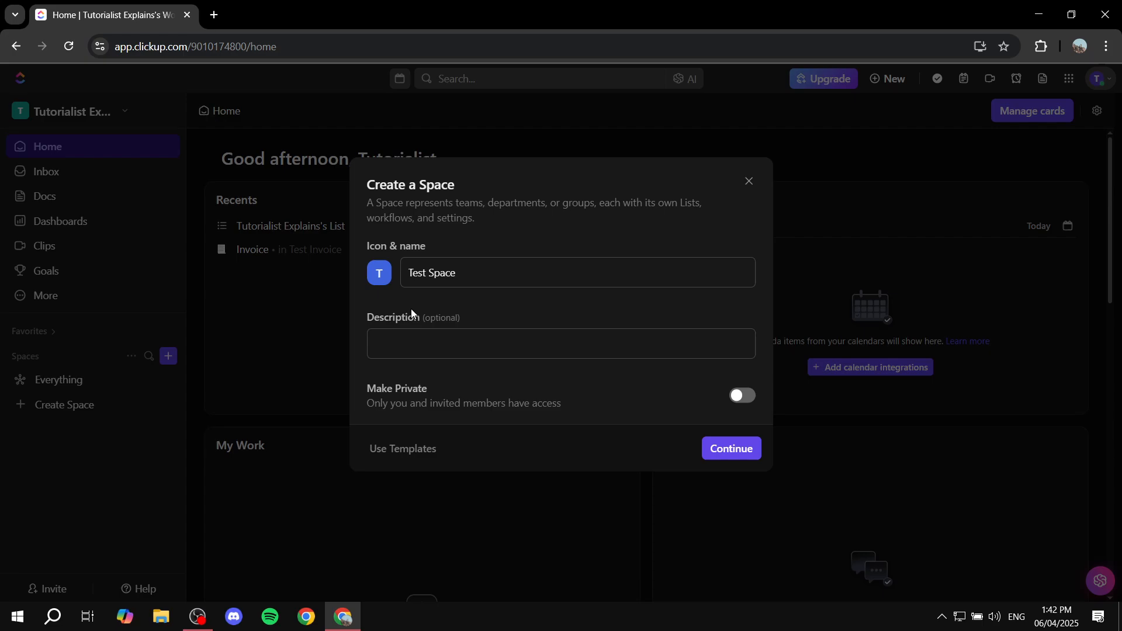
{"action": "left_click", "coordinate": [740, 395]}
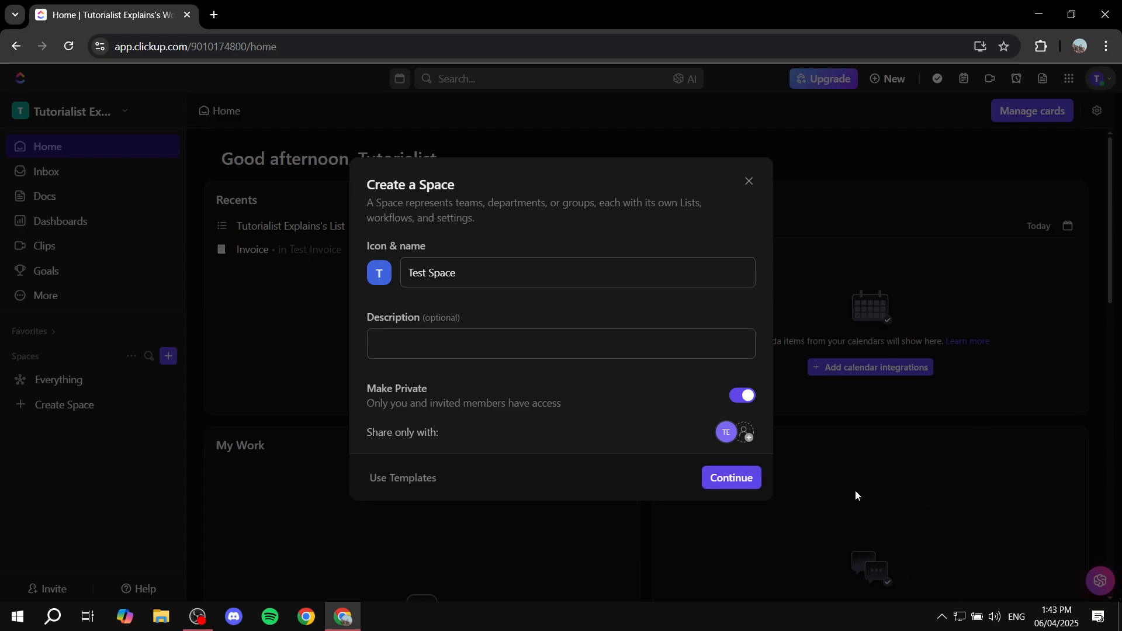
{"action": "left_click", "coordinate": [730, 478]}
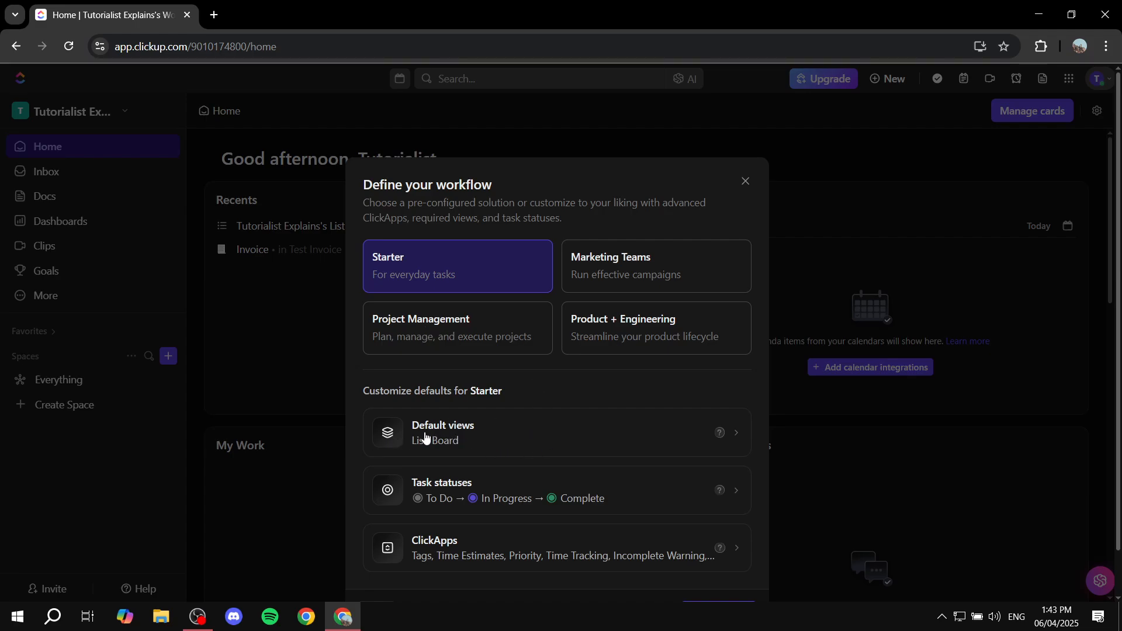
- Add Calendar to the Space's required default views
{"action": "left_click", "coordinate": [456, 433]}
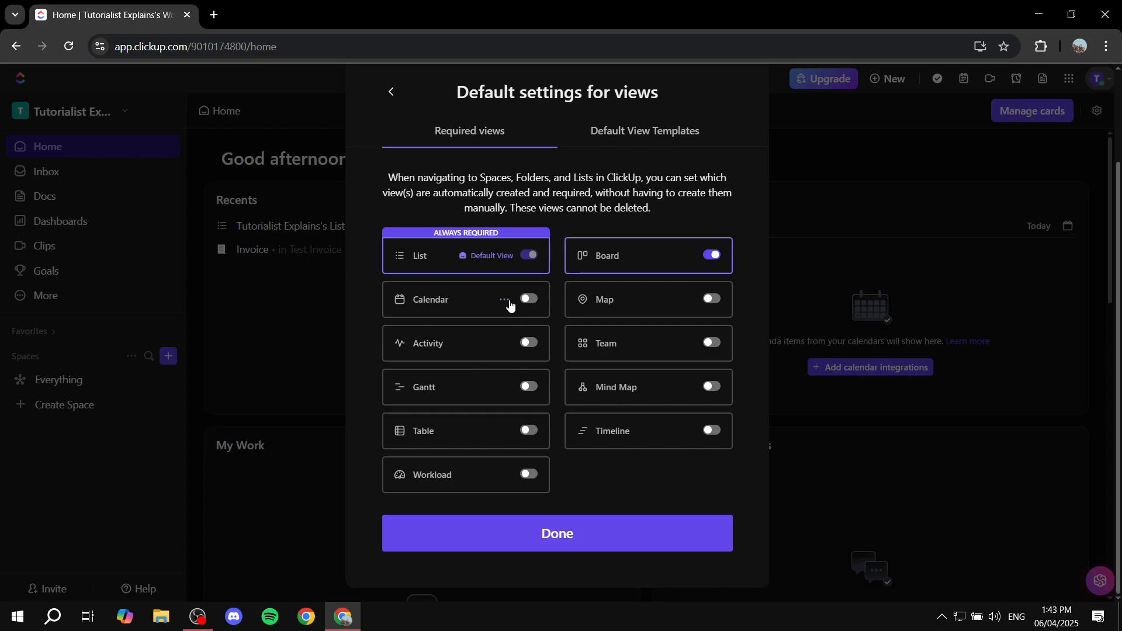
{"action": "left_click", "coordinate": [529, 299]}
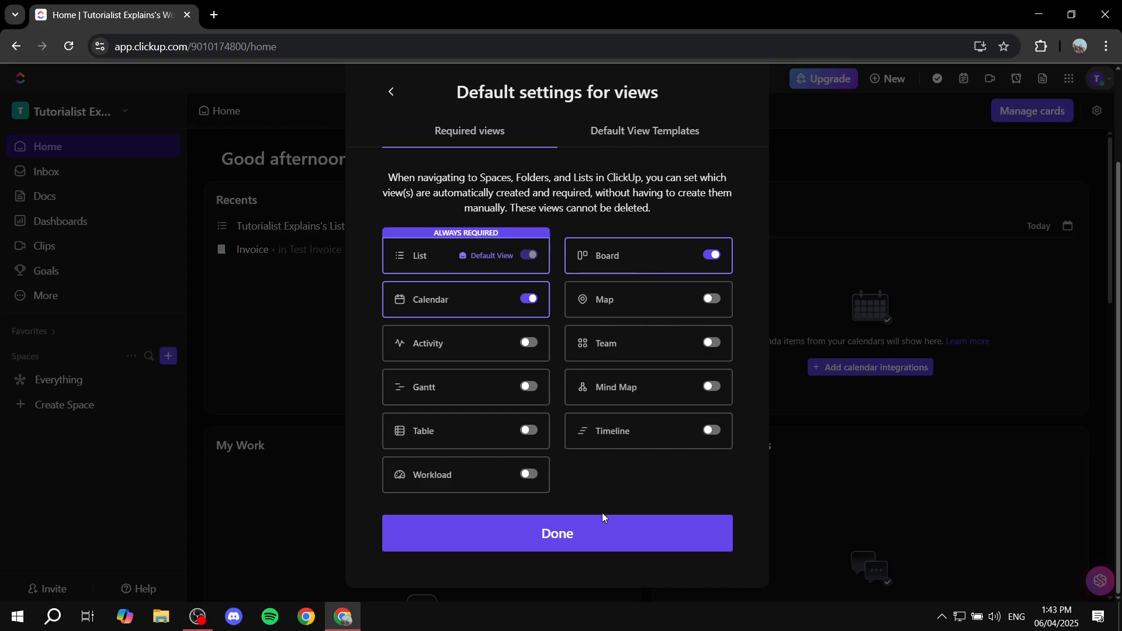
{"action": "left_click", "coordinate": [572, 541]}
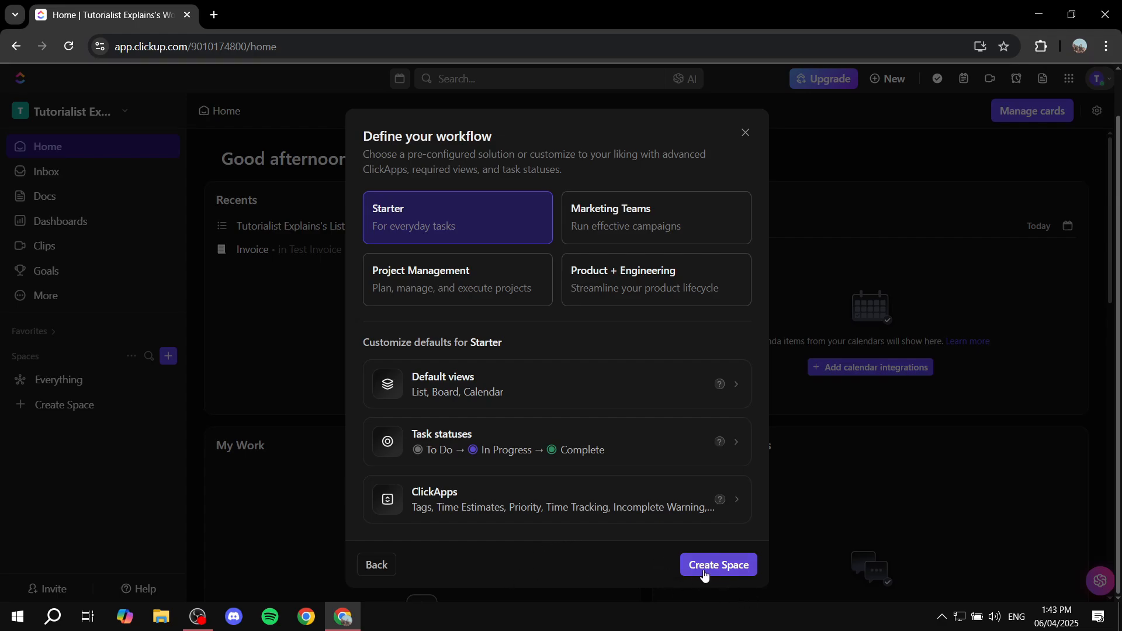
- Edit the Space's task statuses and add an Active status named UNDER REVIEW
{"action": "left_click", "coordinate": [581, 446]}
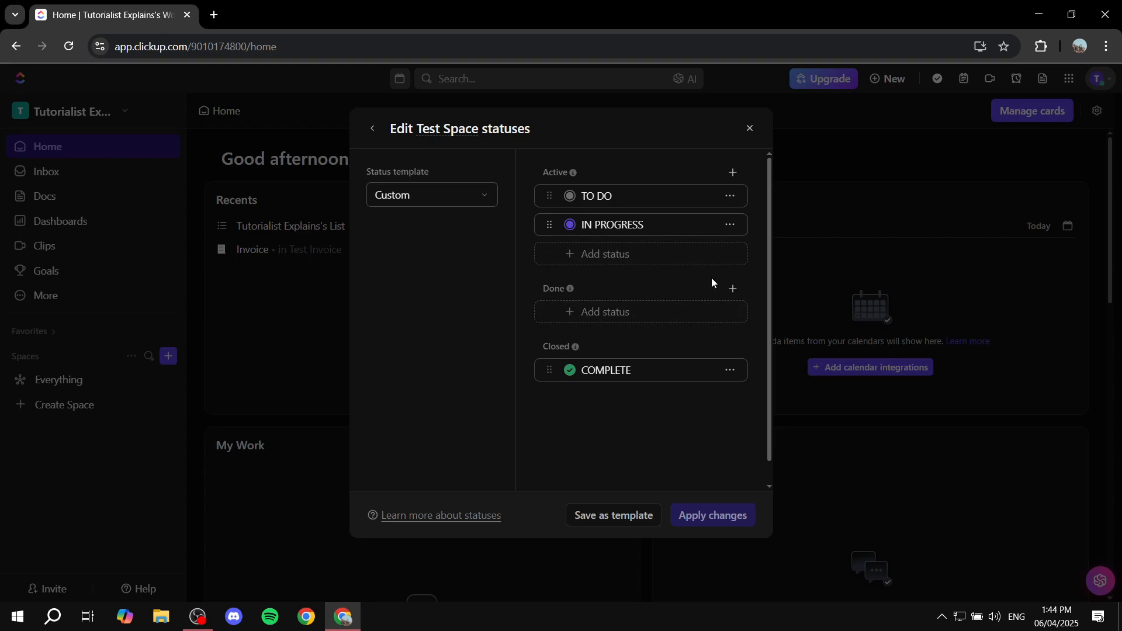
{"action": "left_click_drag", "start_coordinate": [426, 134], "coordinate": [543, 132]}
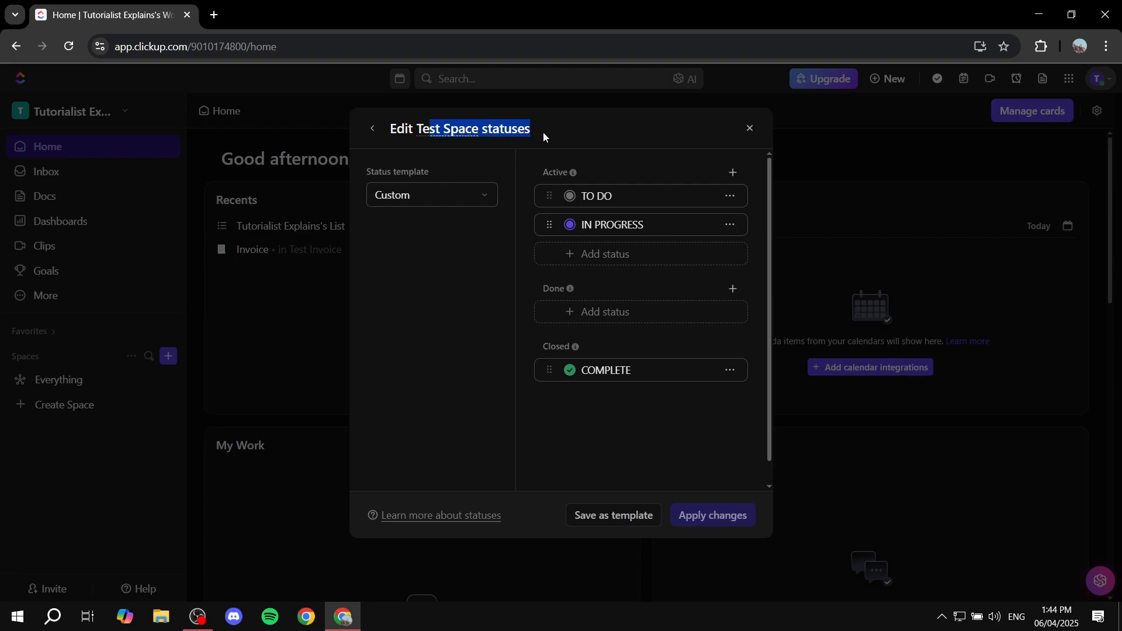
{"action": "left_click", "coordinate": [553, 126]}
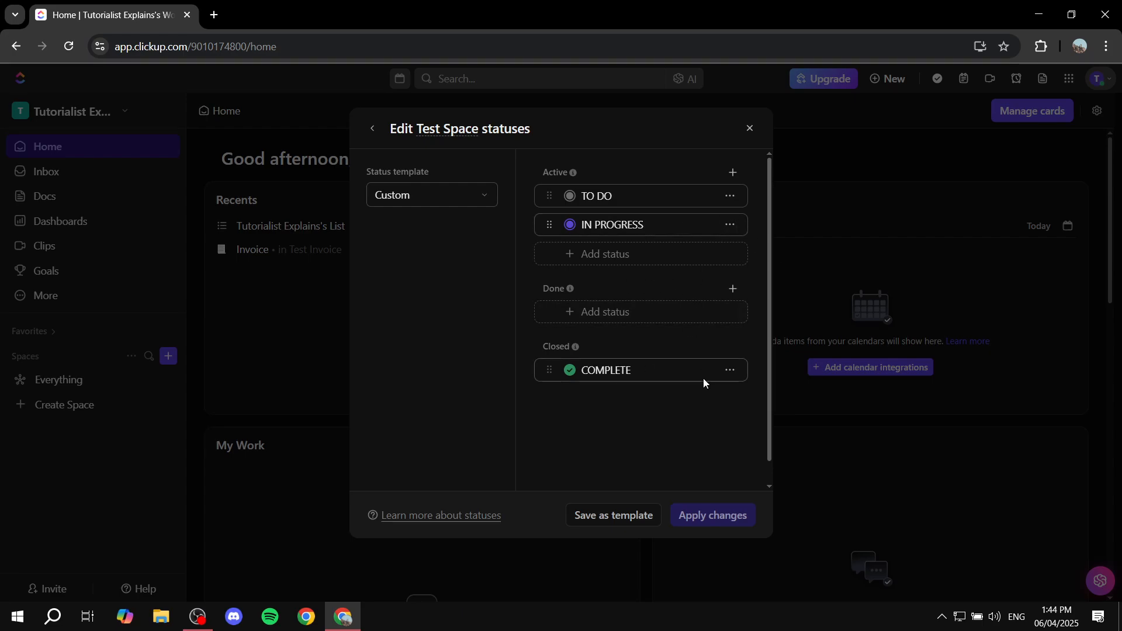
{"action": "left_click", "coordinate": [635, 259]}
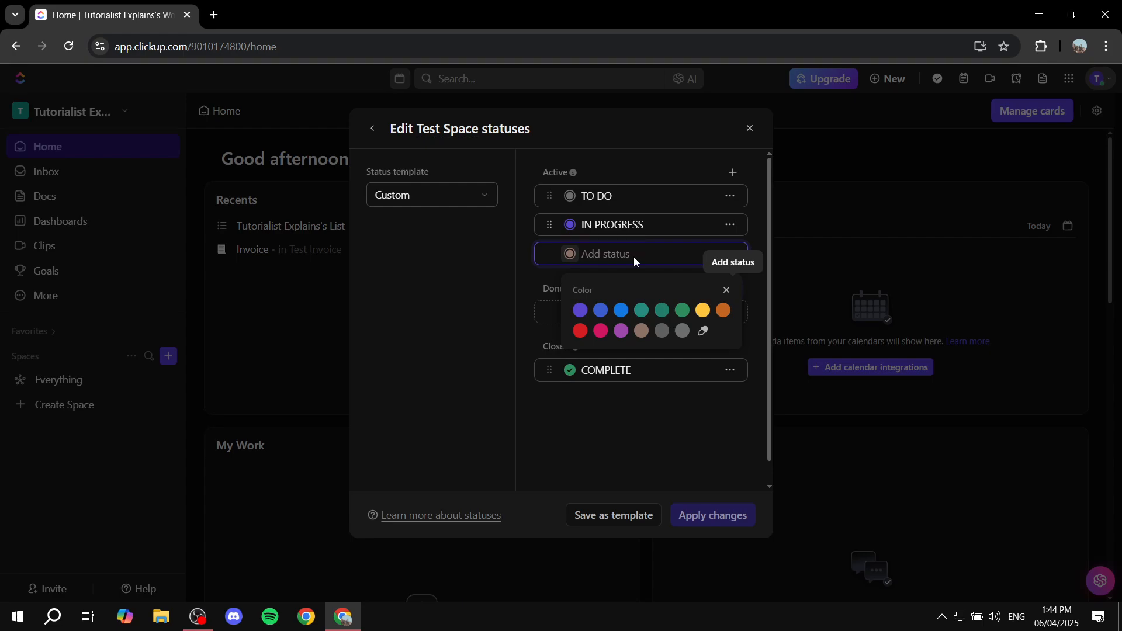
{"action": "left_click", "coordinate": [635, 260]}
{"action": "type", "text": "UND"}
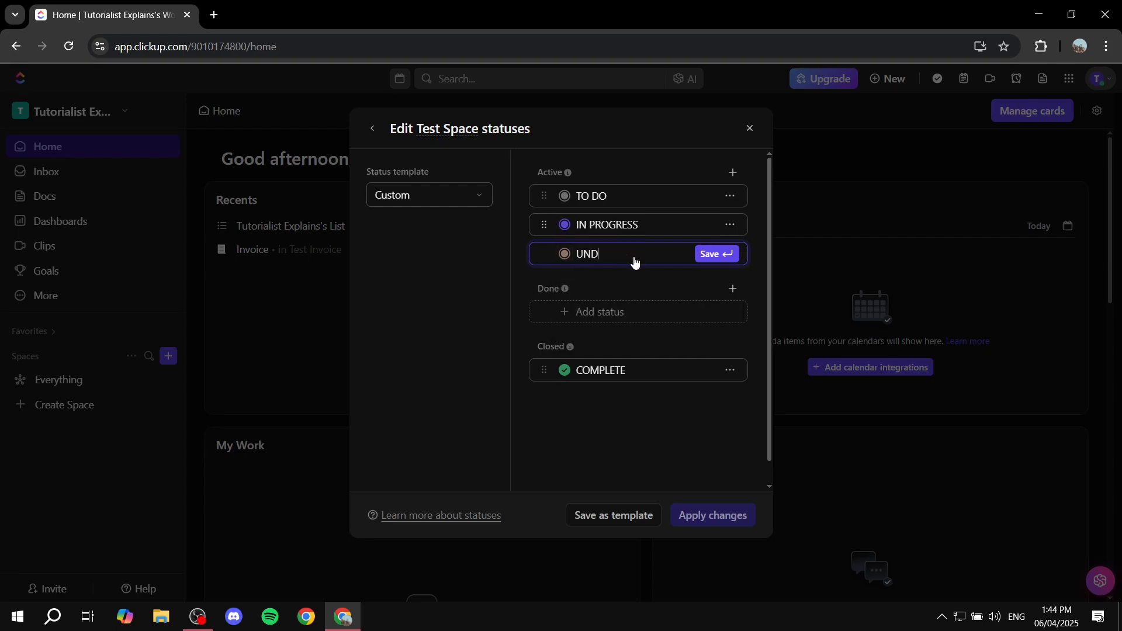
{"action": "type", "text": "ER REVIEW"}
{"action": "left_click", "coordinate": [716, 254]}
{"action": "left_click", "coordinate": [638, 158]}
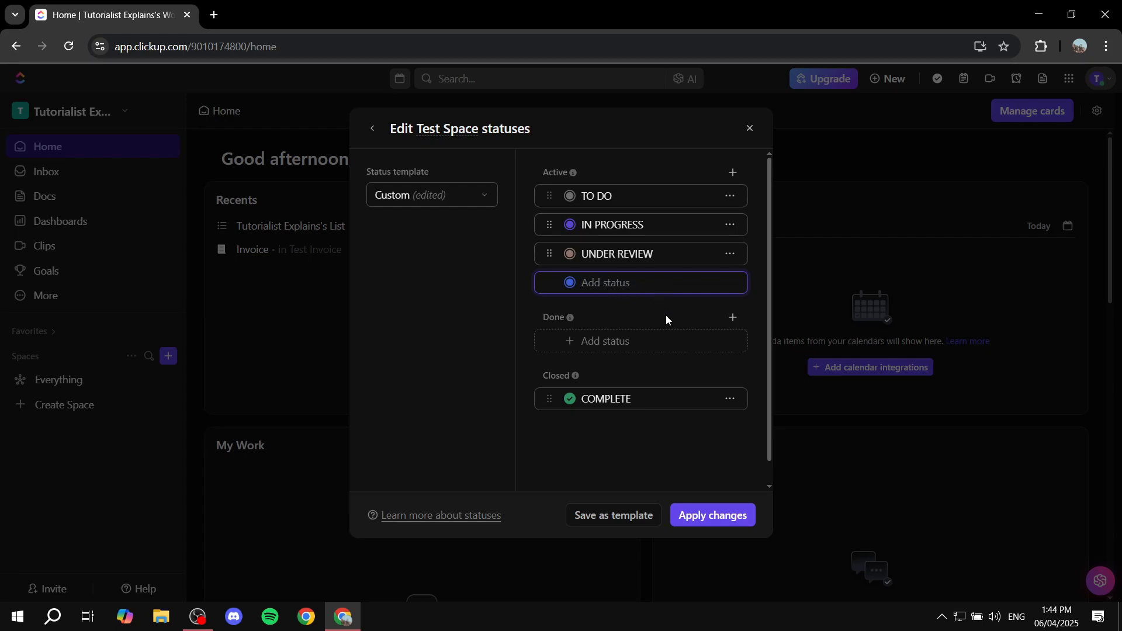
{"action": "type", "text": "REDO"}
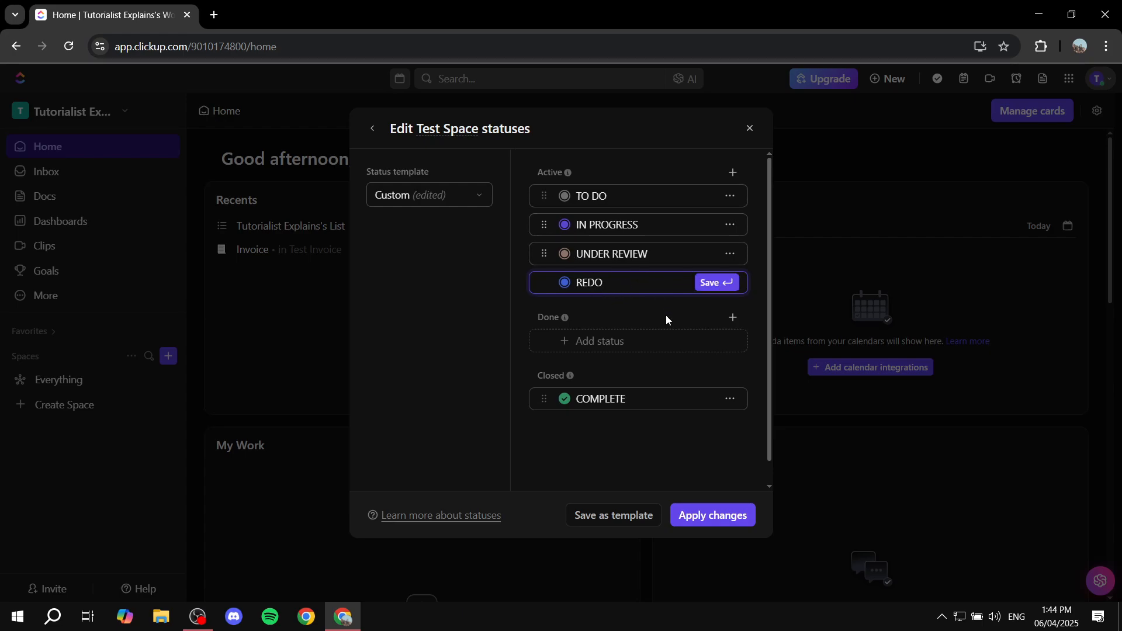
{"action": "left_click", "coordinate": [564, 282]}
{"action": "left_click", "coordinate": [576, 360]}
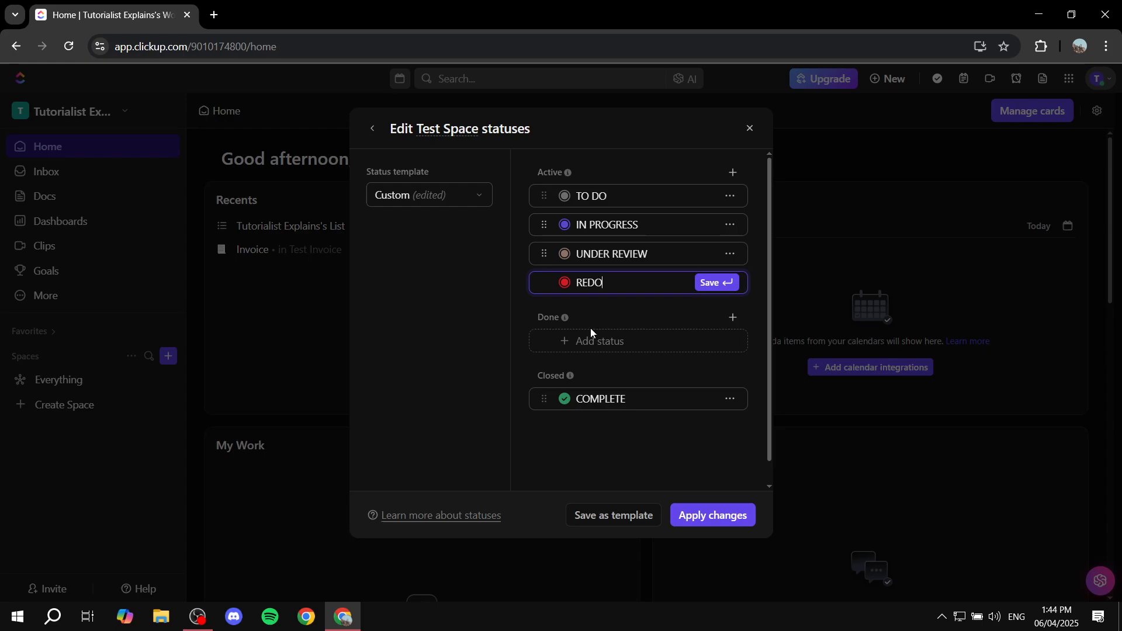
- Add a red Active status named RETURNED and a yellow Done status named READY 4 DELIVERY
{"action": "left_click", "coordinate": [619, 341]}
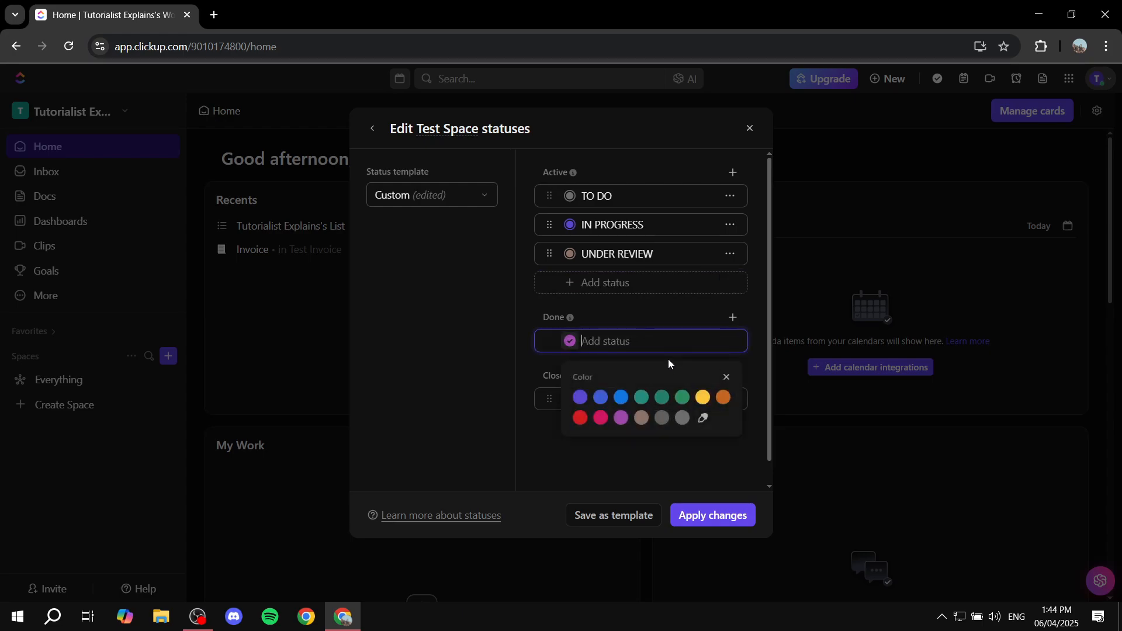
{"action": "type", "text": "READY "}
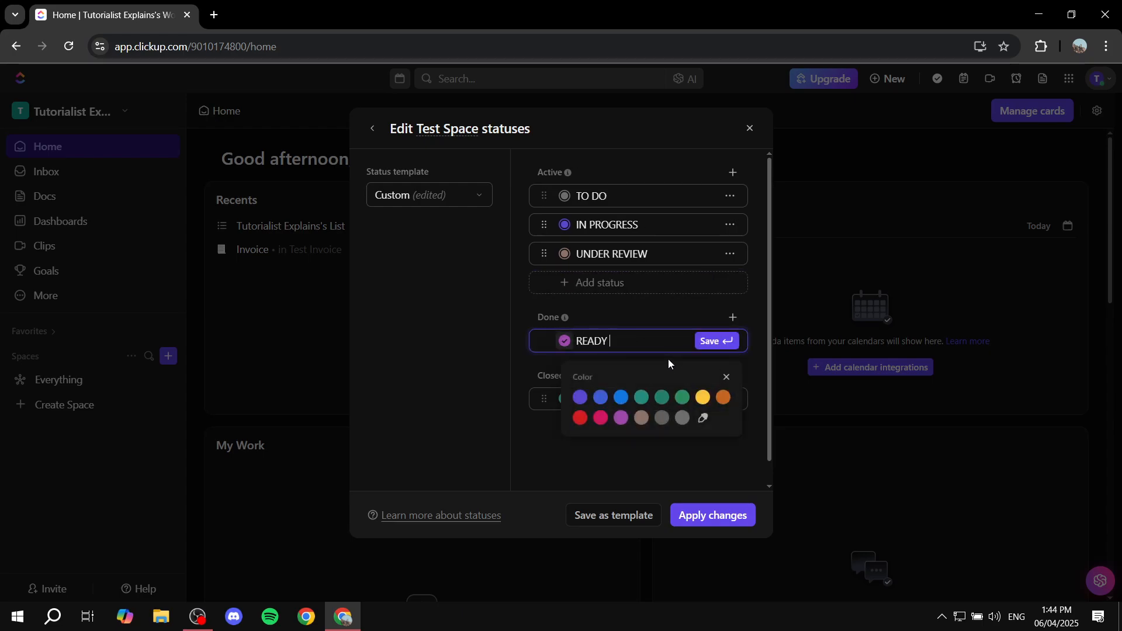
{"action": "type", "text": "TO SEND"}
{"action": "left_click", "coordinate": [704, 397]}
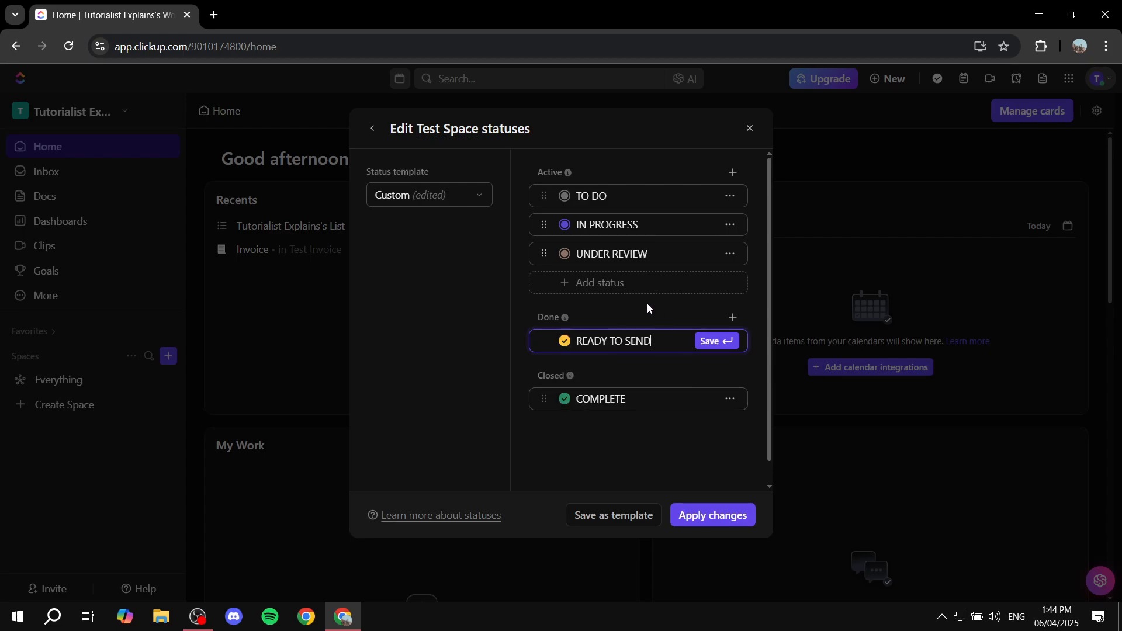
{"action": "left_click", "coordinate": [618, 286]}
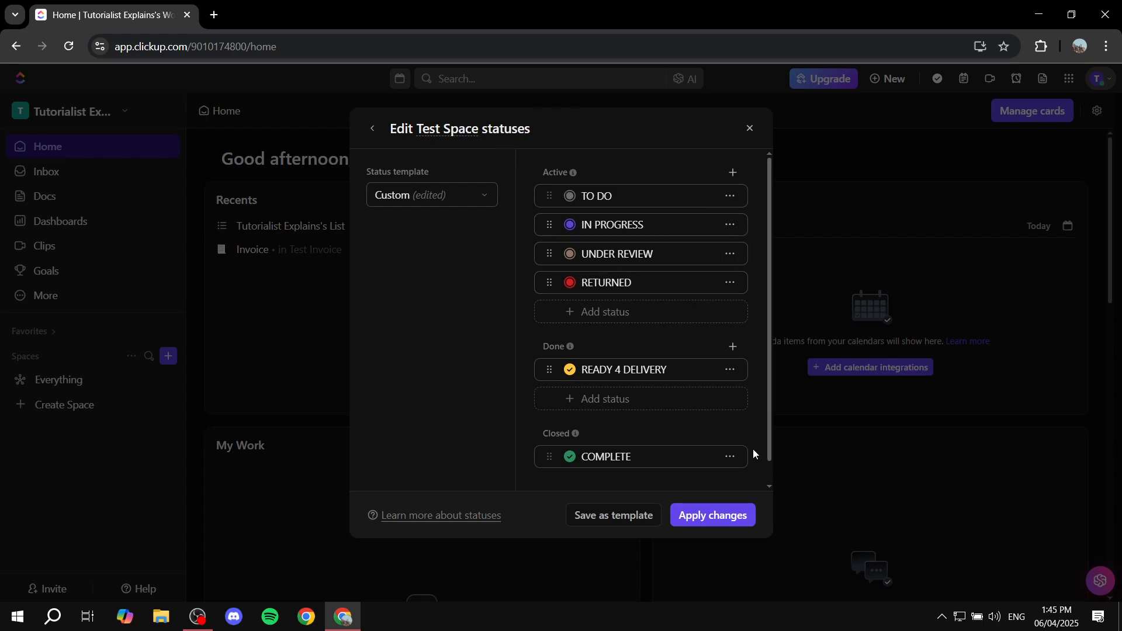
- Apply the status changes and create the Space with the Starter workflow
{"action": "left_click", "coordinate": [718, 518]}
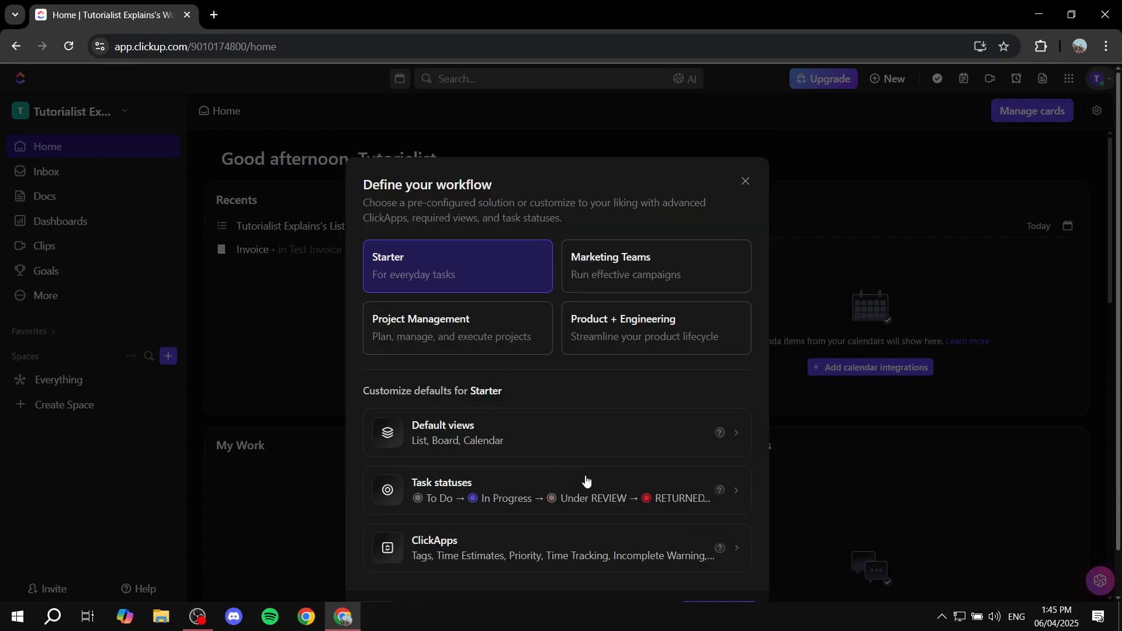
{"action": "scroll", "coordinate": [584, 479], "scroll_direction": "down", "scroll_amount": 1}
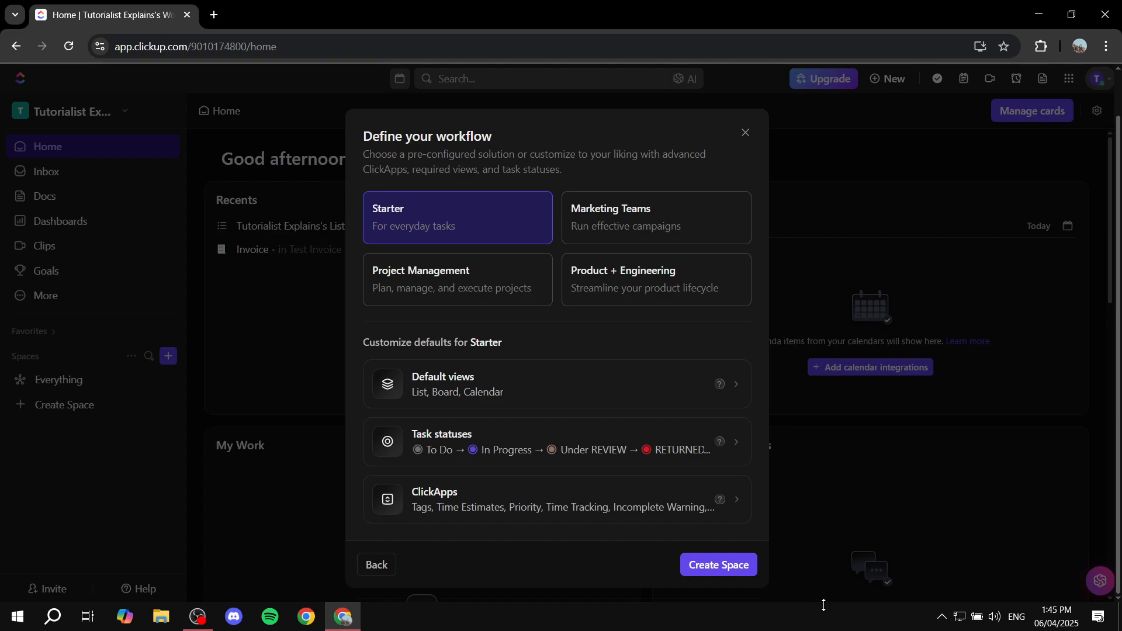
{"action": "left_click", "coordinate": [720, 562]}
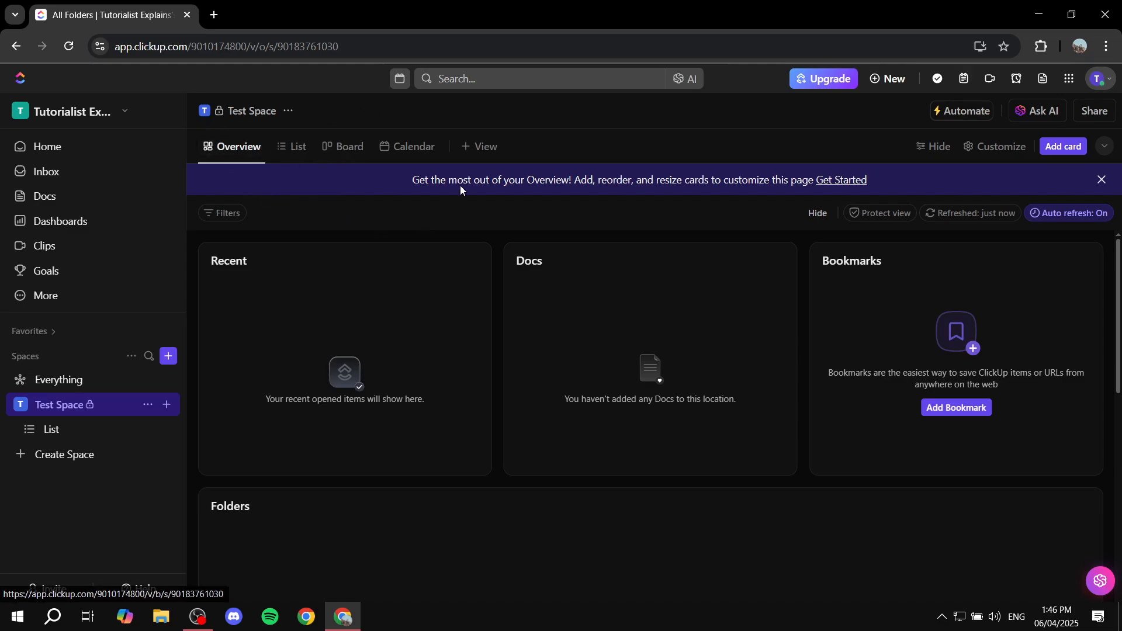
{"action": "left_click", "coordinate": [481, 150]}
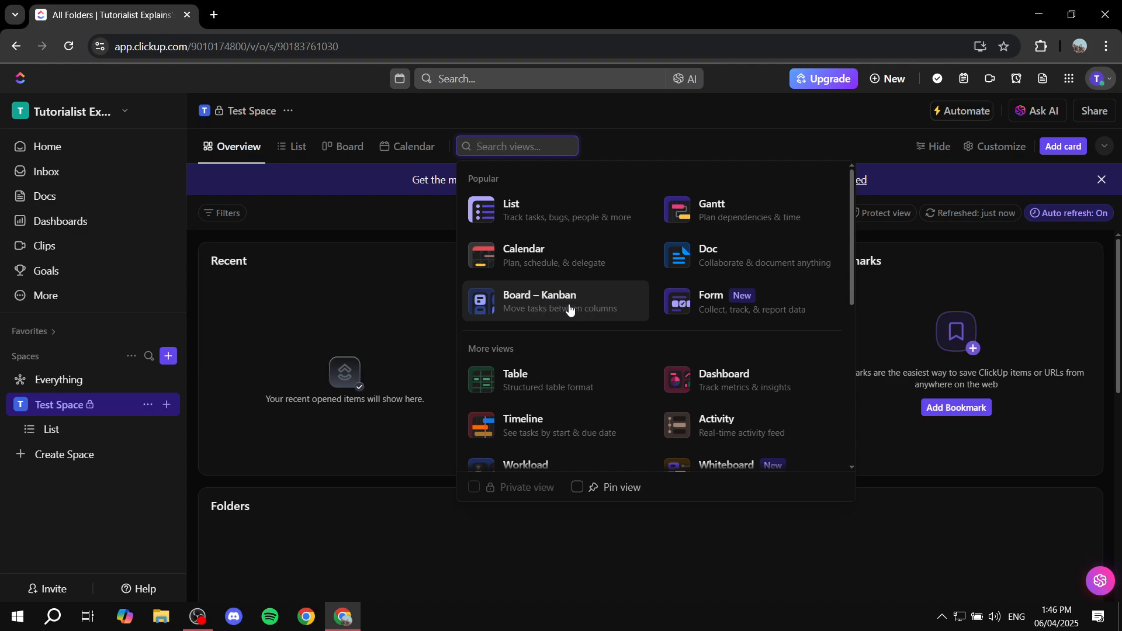
{"action": "left_click", "coordinate": [630, 131]}
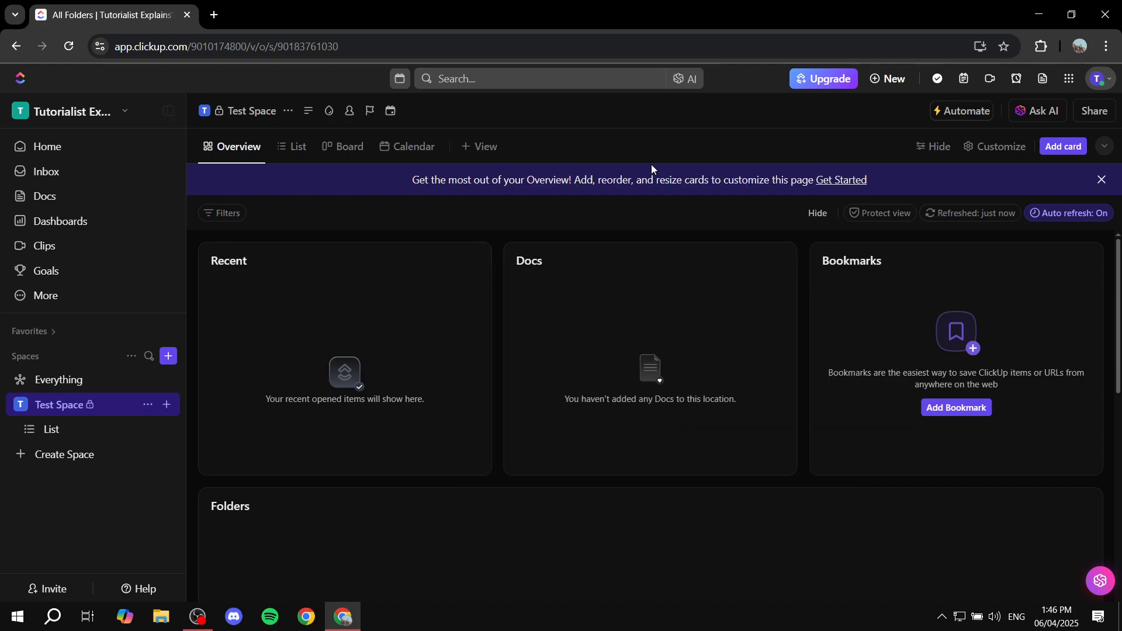
- Show Test Space as a Board and add a task named "Water the plants" under TO DO
{"action": "left_click", "coordinate": [351, 147]}
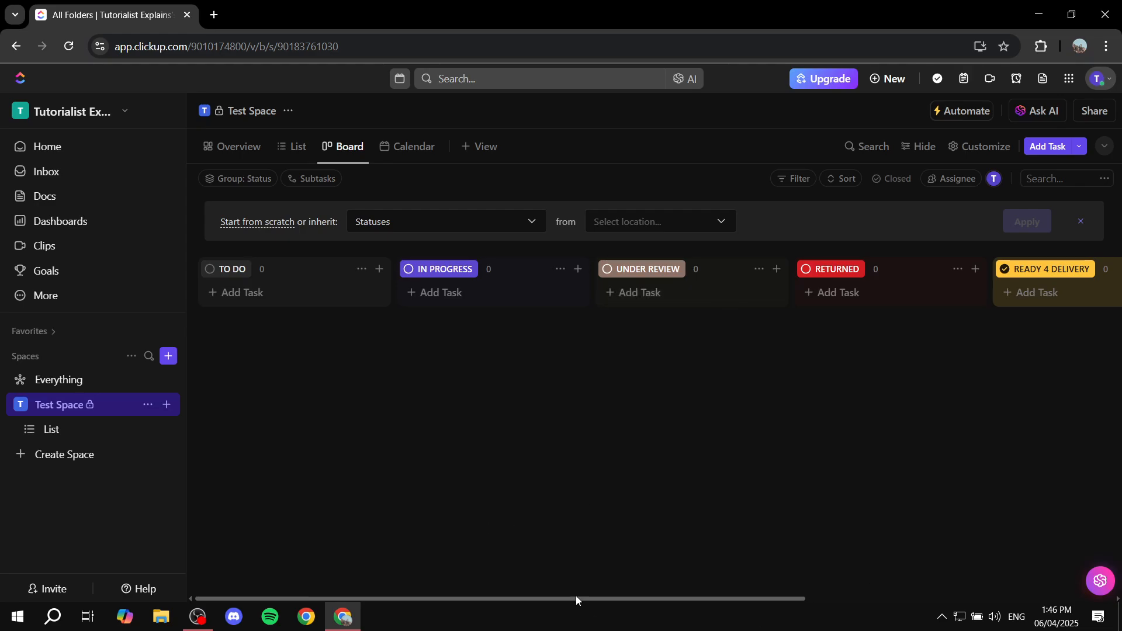
{"action": "left_click_drag", "start_coordinate": [583, 599], "coordinate": [369, 580]}
{"action": "left_click", "coordinate": [245, 299]}
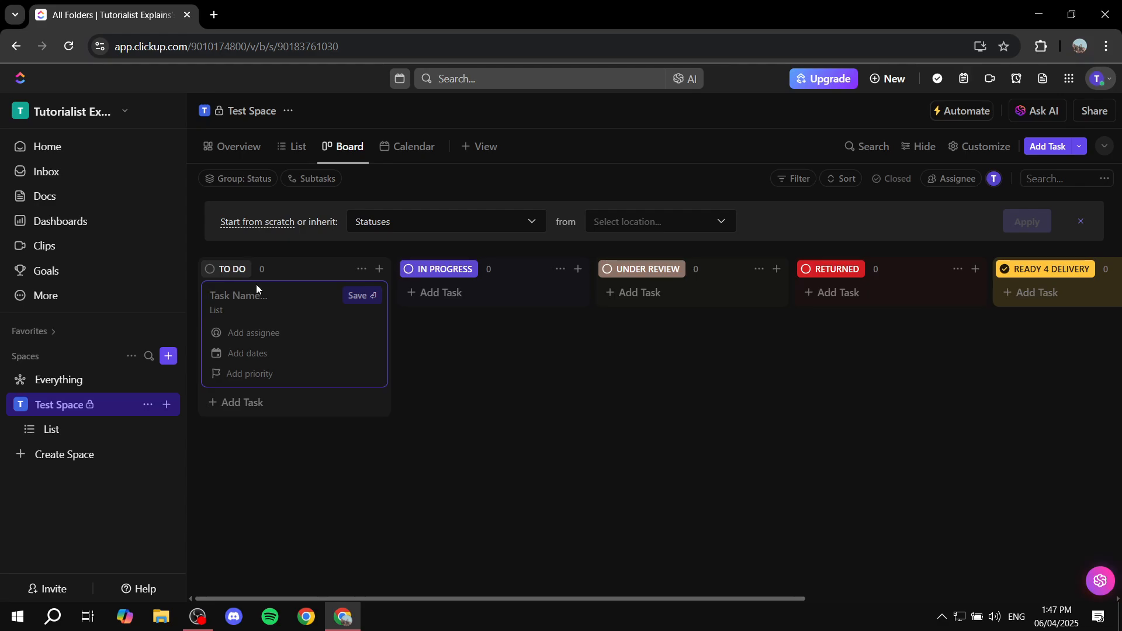
{"action": "type", "text": "Wat"}
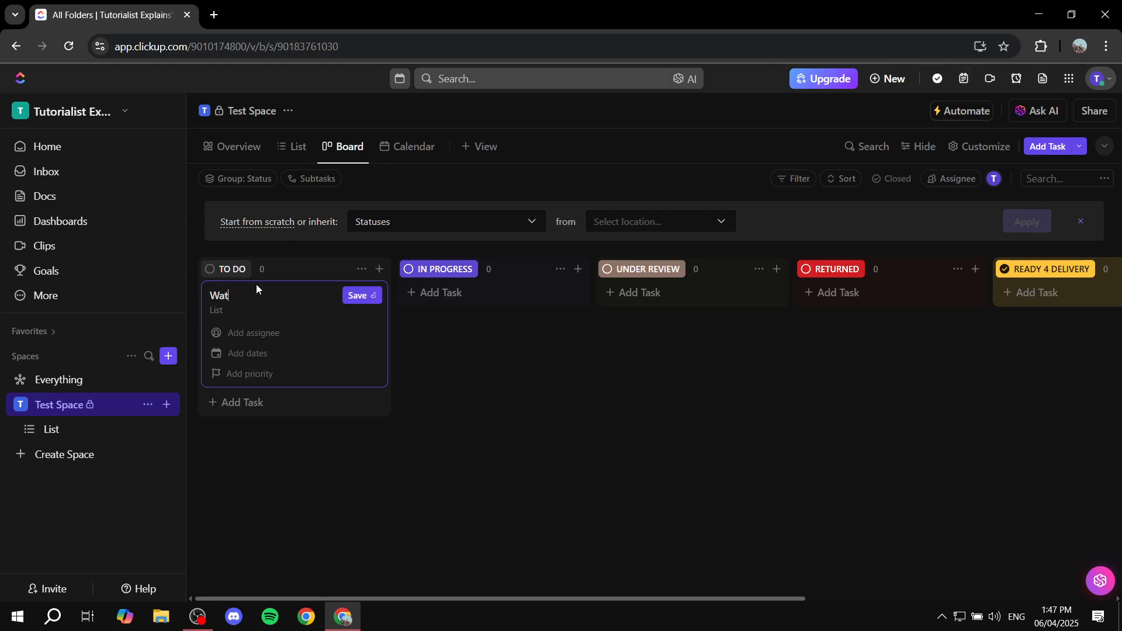
{"action": "type", "text": "er the plants"}
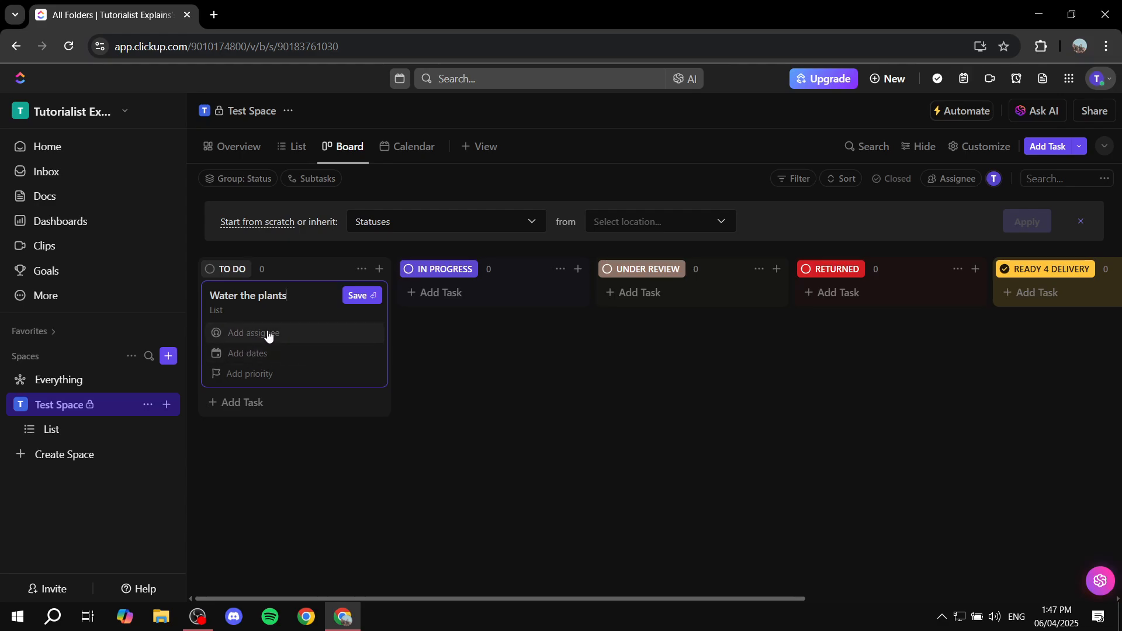
{"action": "left_click", "coordinate": [364, 295]}
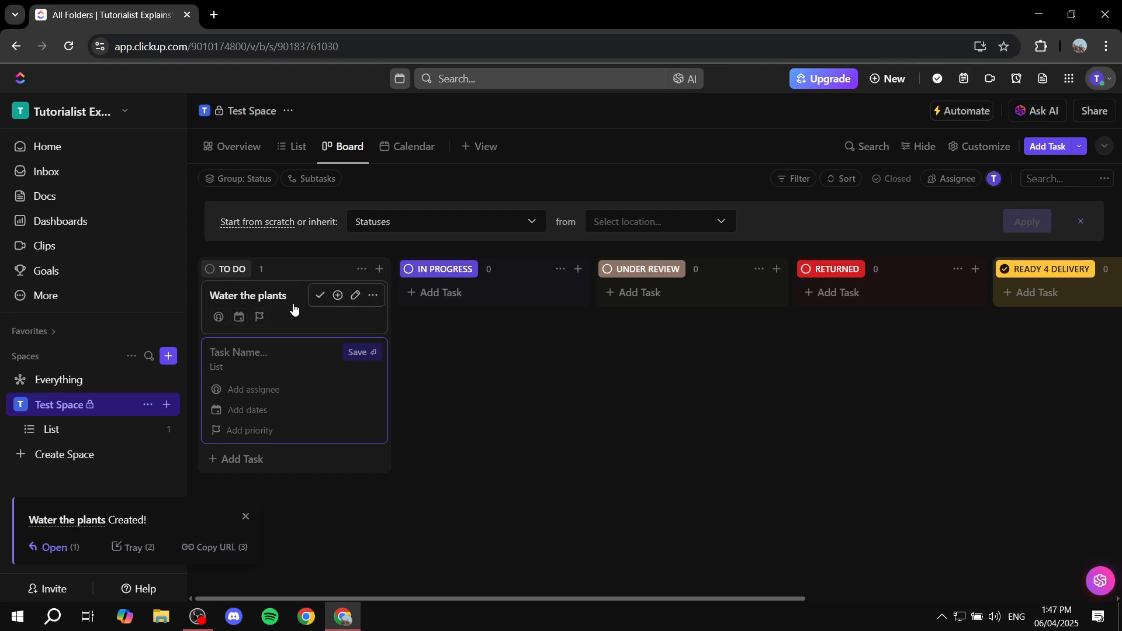
- Open the "Water the plants" task, set its status to IN PROGRESS and open its list of statuses
{"action": "left_click", "coordinate": [266, 299]}
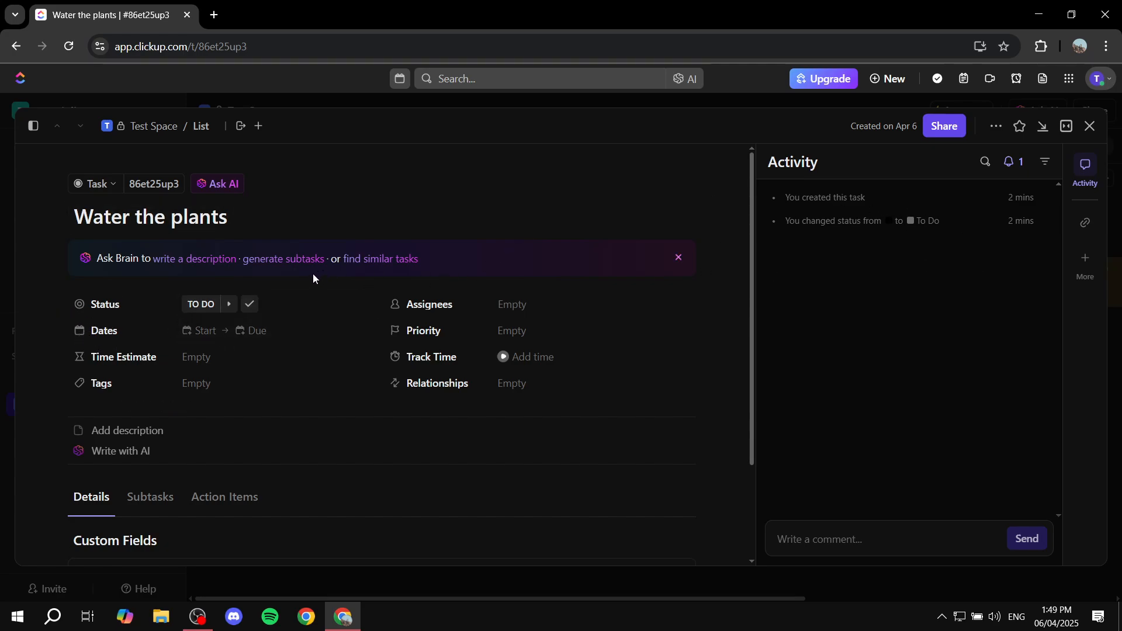
{"action": "left_click", "coordinate": [228, 304]}
{"action": "left_click", "coordinate": [226, 303]}
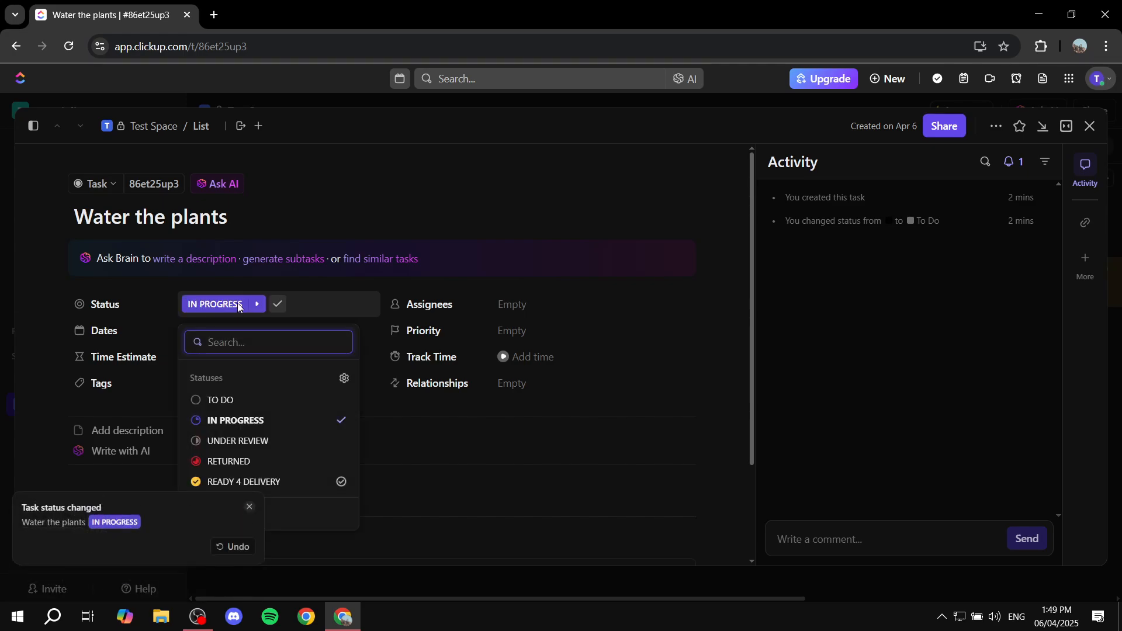
{"action": "left_click", "coordinate": [251, 508]}
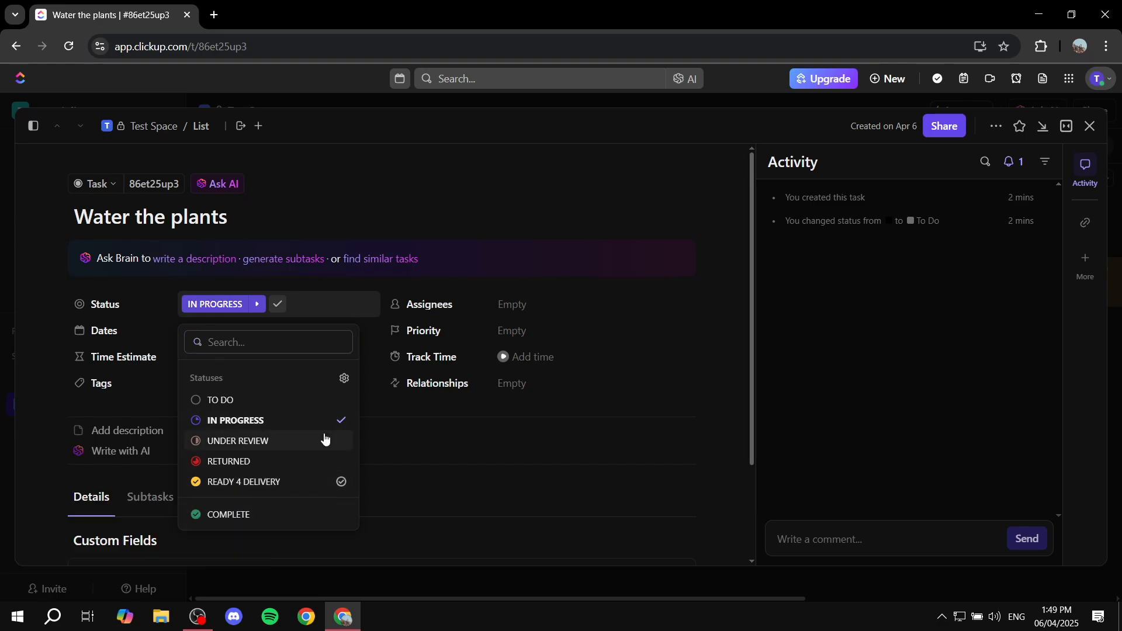
- Set the "Water the plants" task's status to TO DO and its due date to April 23, 2025
{"action": "left_click", "coordinate": [241, 400]}
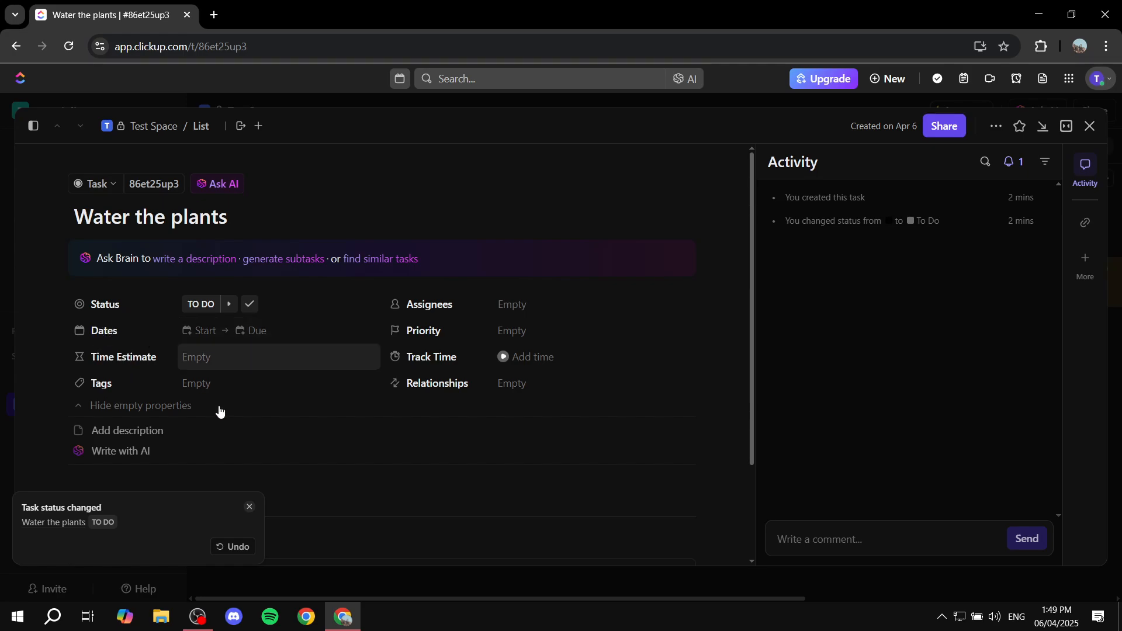
{"action": "left_click", "coordinate": [250, 507]}
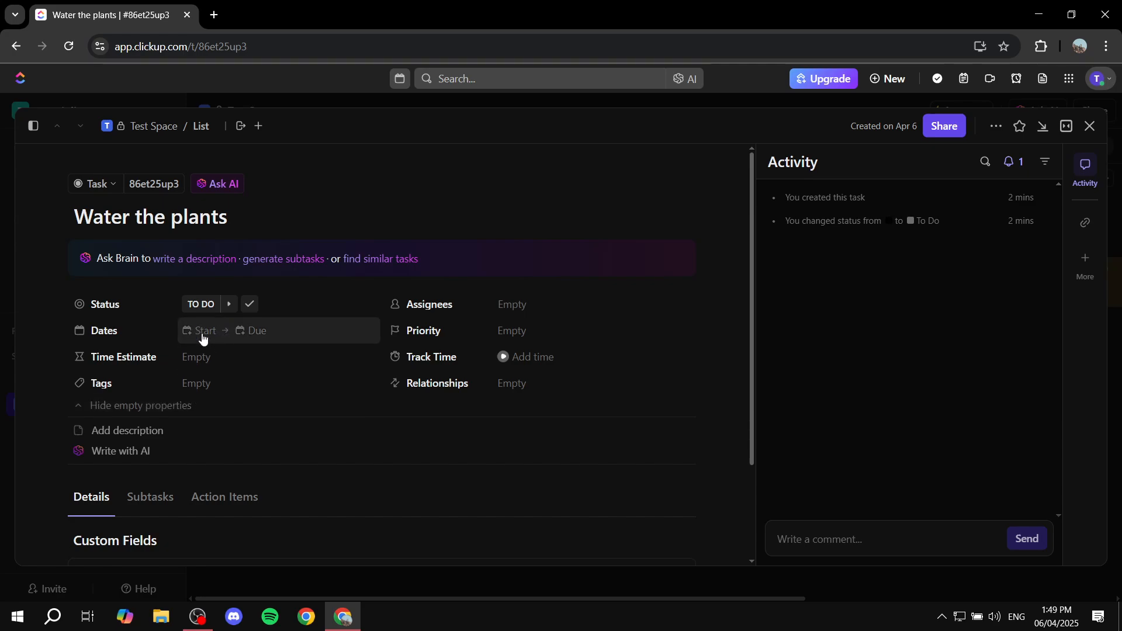
{"action": "left_click", "coordinate": [257, 332]}
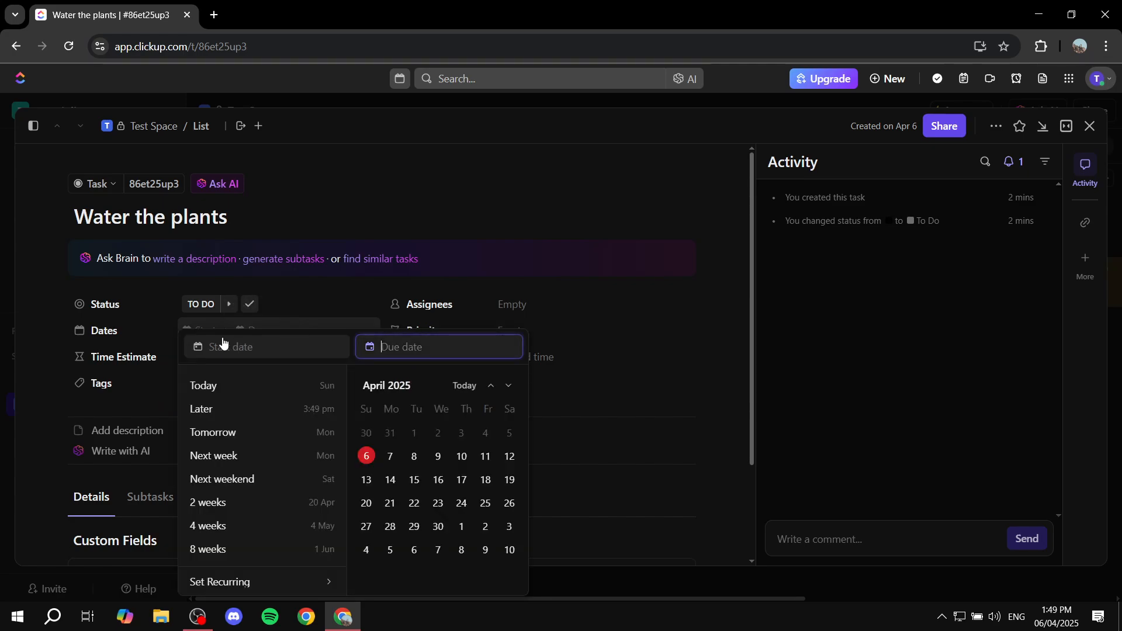
{"action": "left_click", "coordinate": [438, 503]}
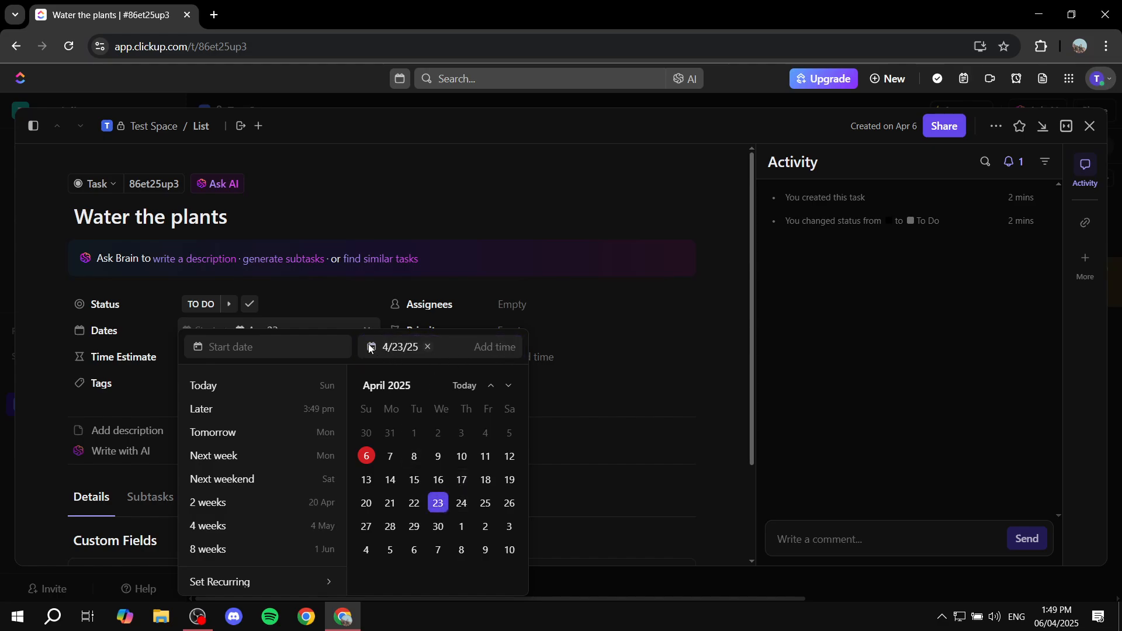
{"action": "left_click", "coordinate": [336, 327]}
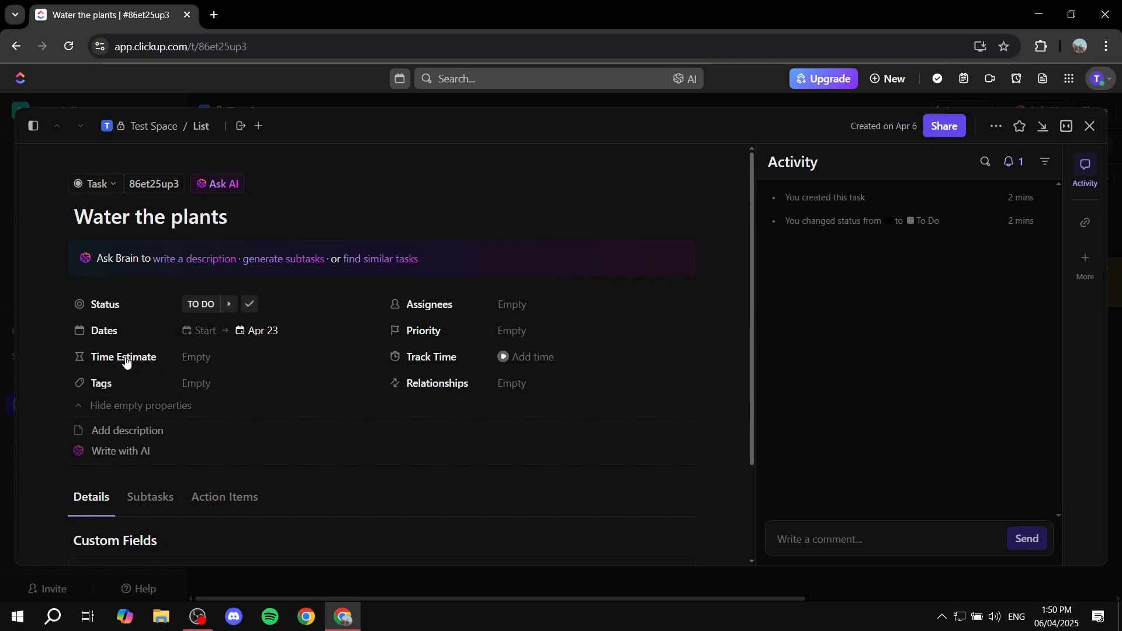
- Assign the "Water the plants" task to Me and set its priority to Normal
{"action": "left_click", "coordinate": [229, 367]}
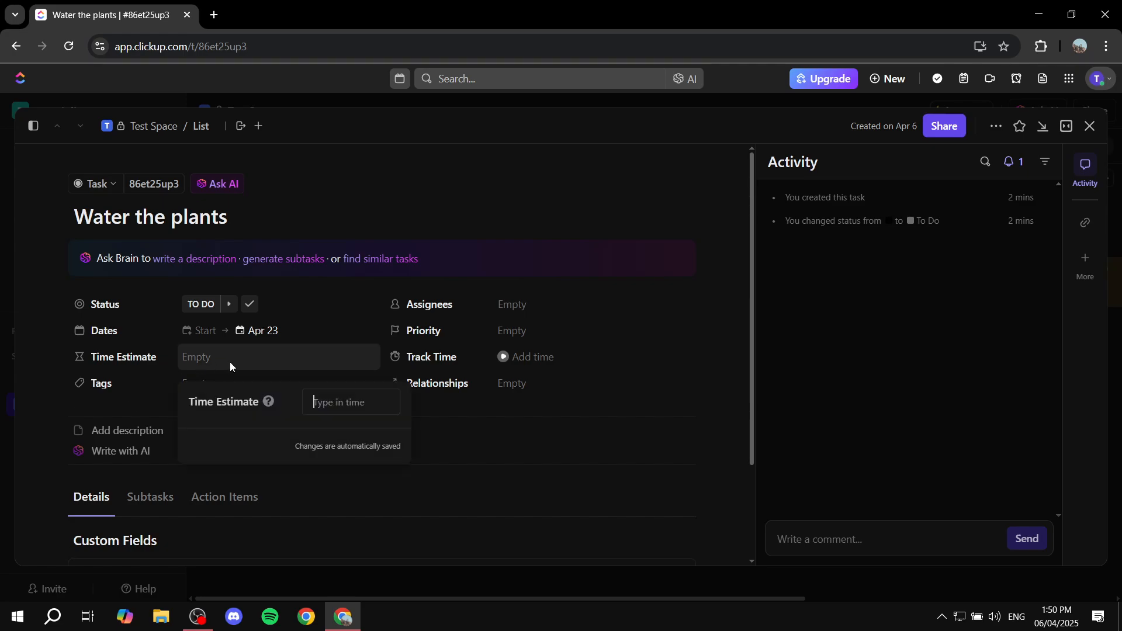
{"action": "left_click", "coordinate": [247, 355]}
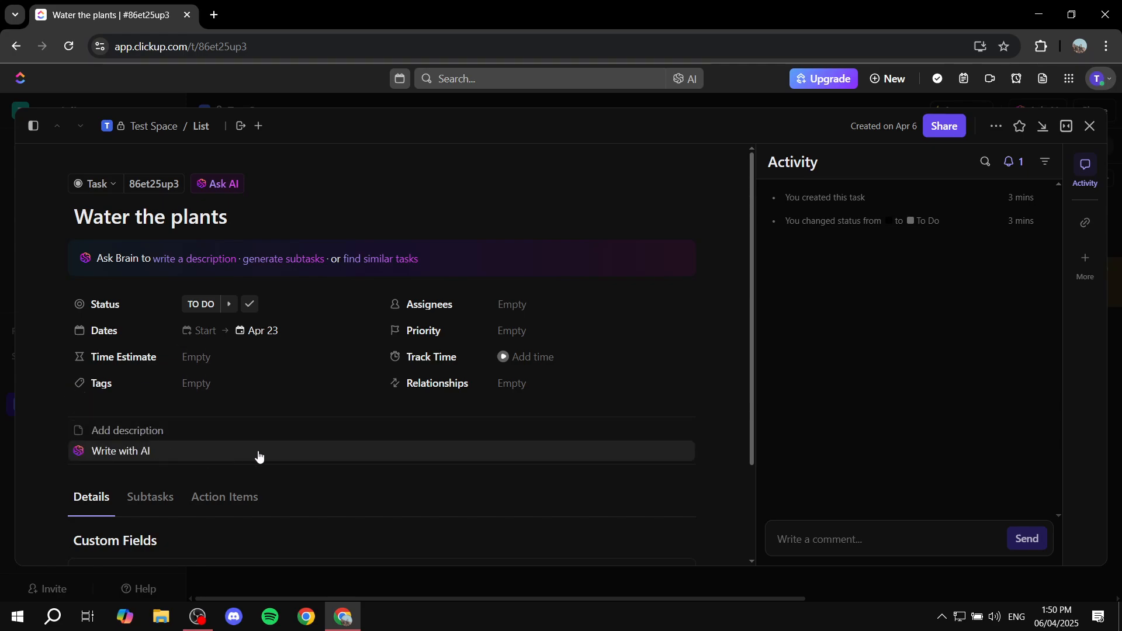
{"action": "left_click", "coordinate": [528, 304]}
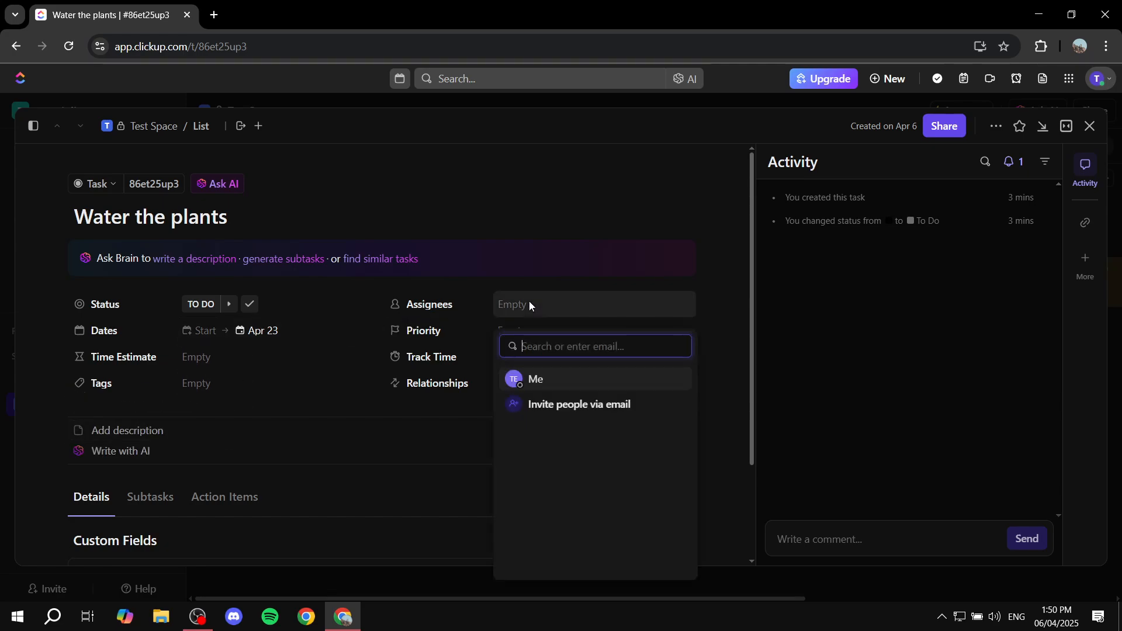
{"action": "left_click", "coordinate": [606, 381]}
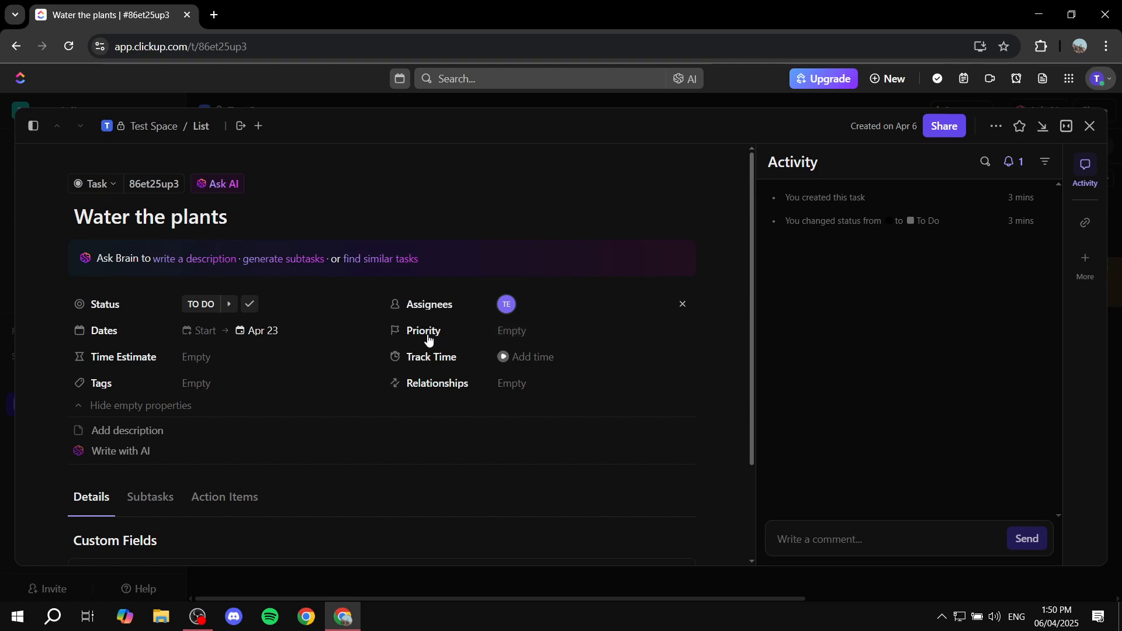
{"action": "left_click", "coordinate": [583, 332]}
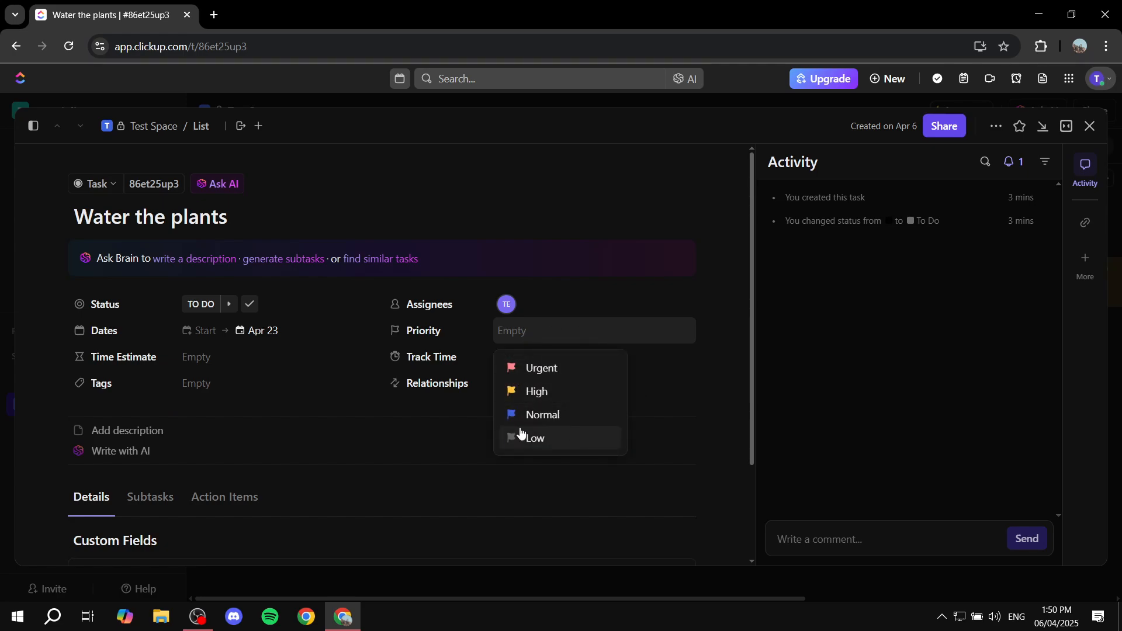
{"action": "left_click", "coordinate": [560, 426]}
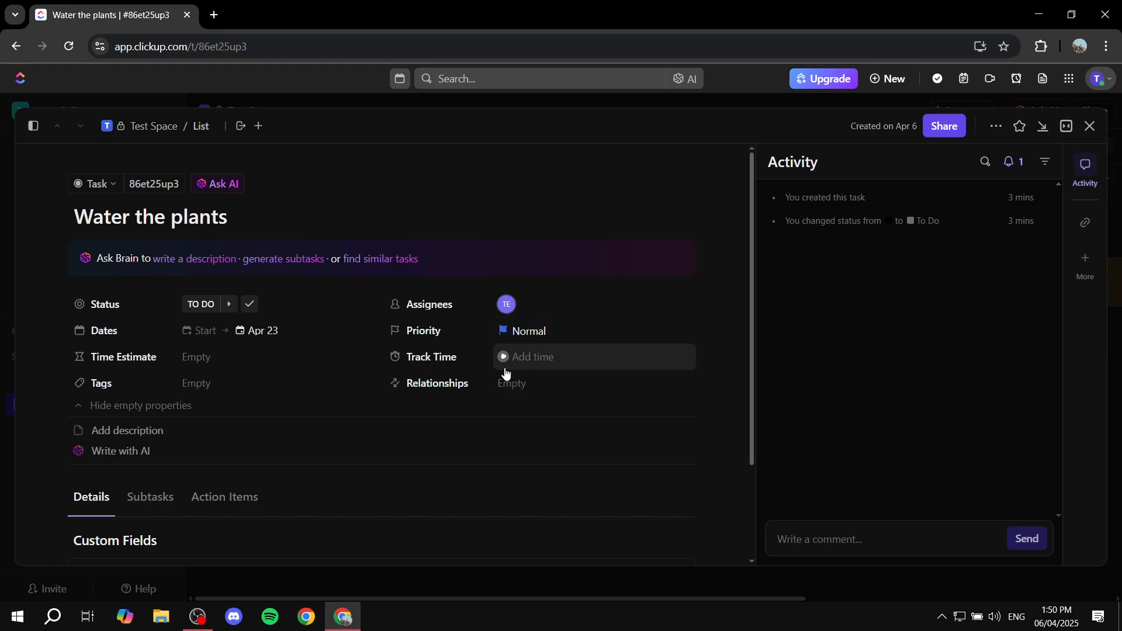
- Look through the task's relationship options, custom fields and attachments area, and return to the board
{"action": "left_click", "coordinate": [524, 390]}
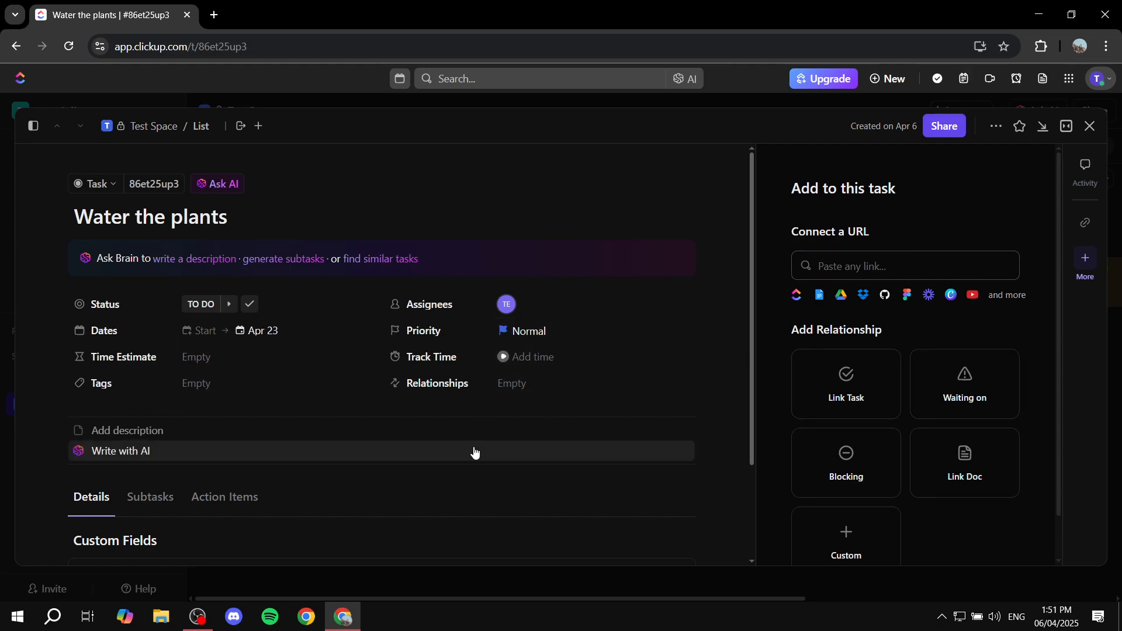
{"action": "scroll", "coordinate": [430, 415], "scroll_direction": "down", "scroll_amount": 2}
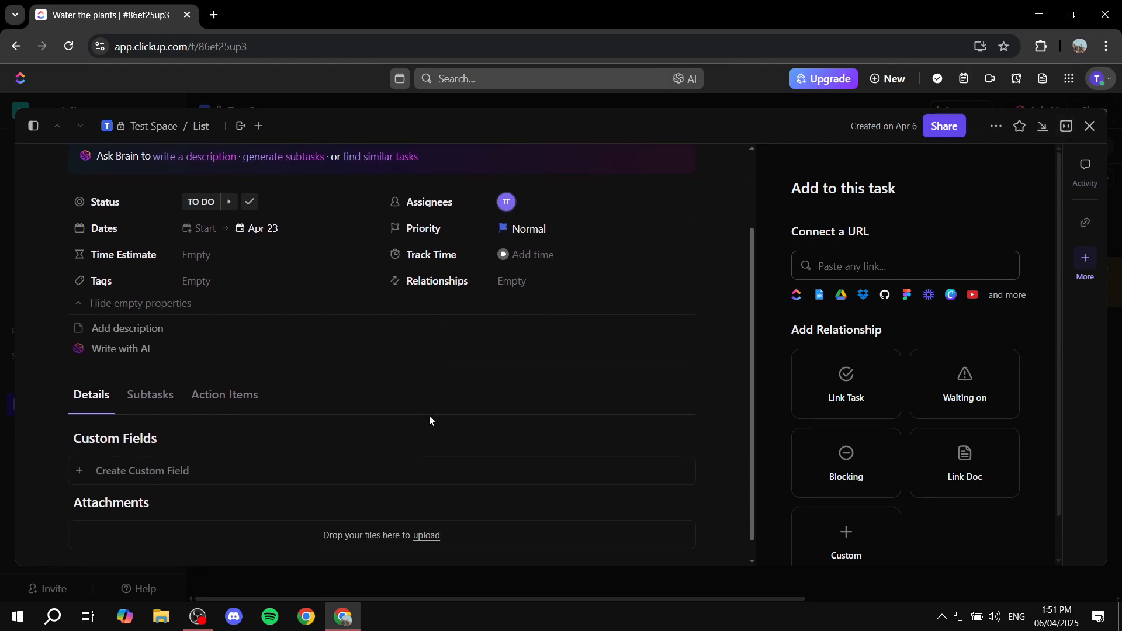
{"action": "scroll", "coordinate": [429, 419], "scroll_direction": "down", "scroll_amount": 1}
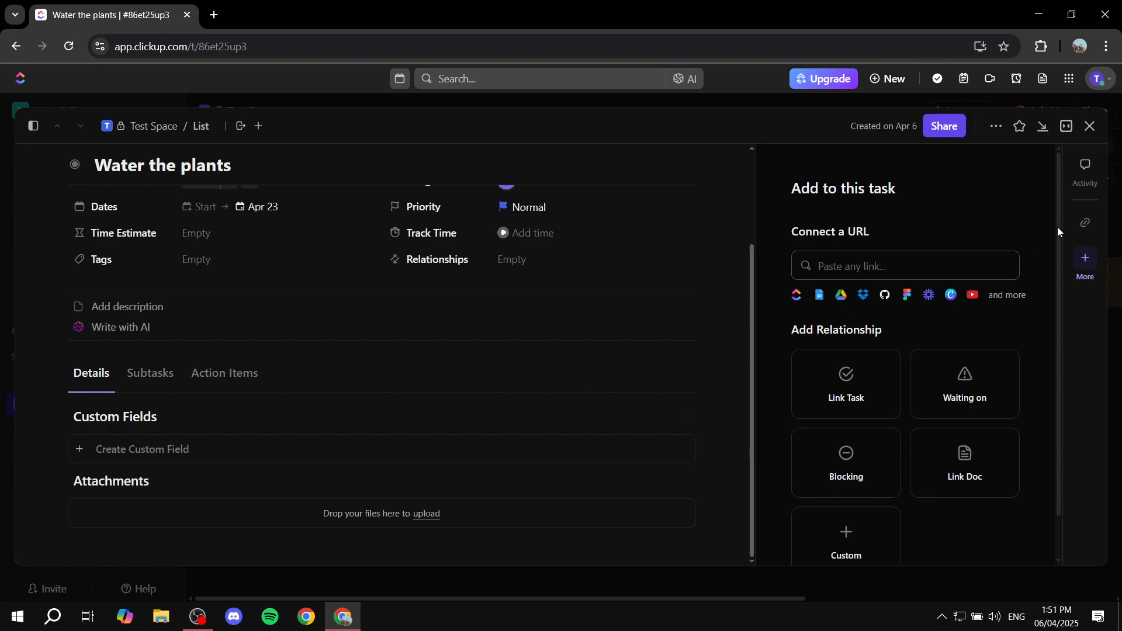
{"action": "left_click", "coordinate": [1091, 126]}
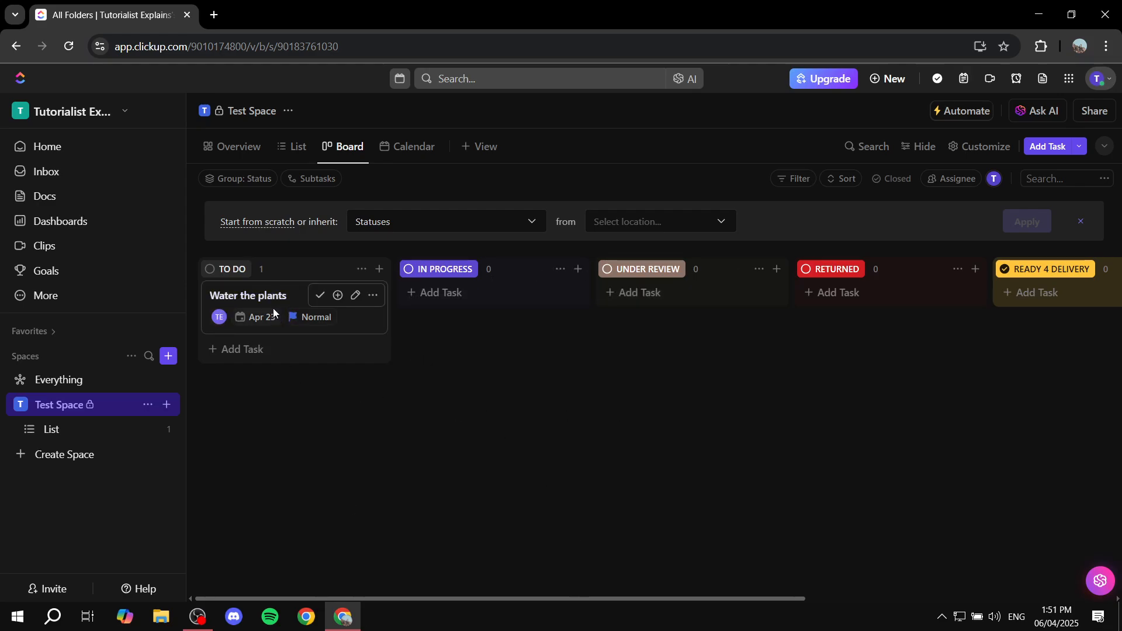
- Move the "Water the plants" card to IN PROGRESS, and after checking its details, on to UNDER REVIEW
{"action": "left_click_drag", "start_coordinate": [283, 300], "coordinate": [506, 307]}
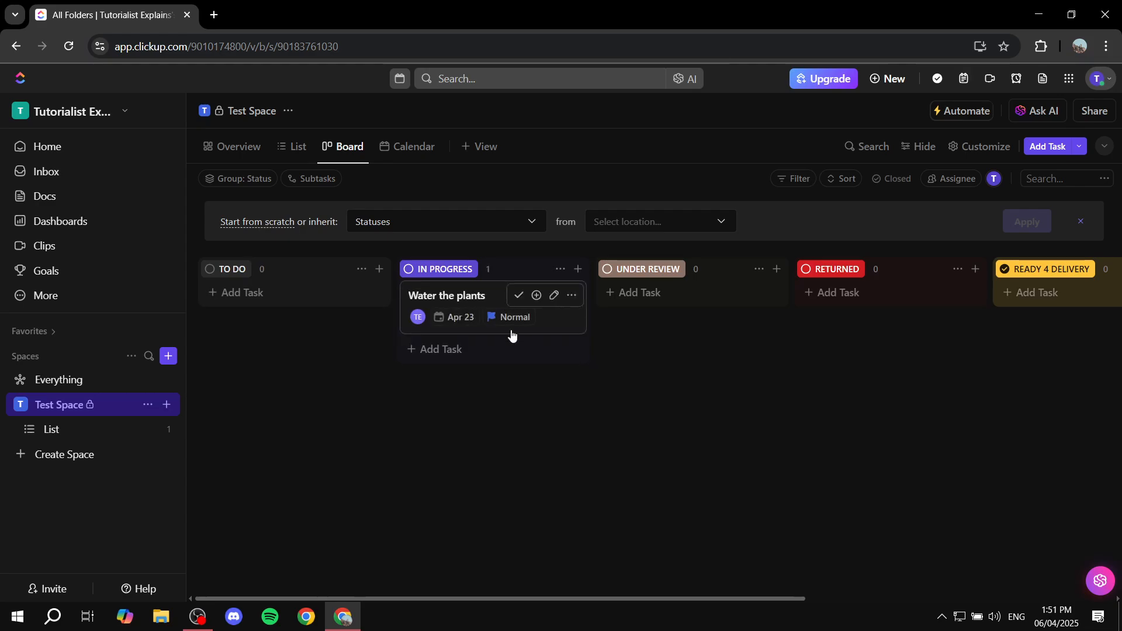
{"action": "left_click", "coordinate": [494, 303]}
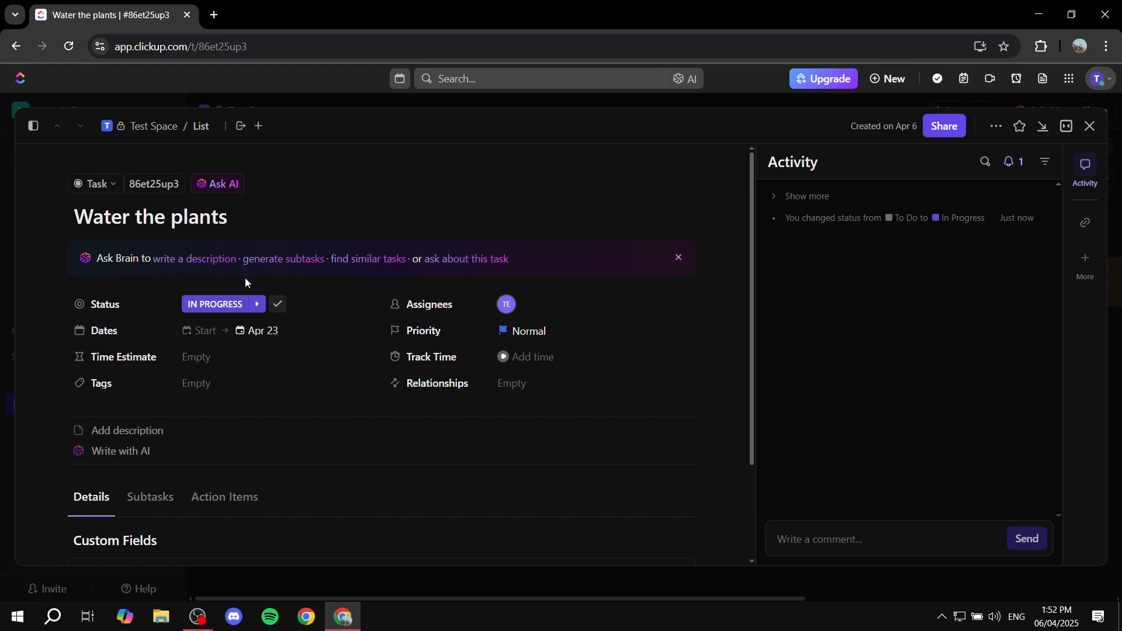
{"action": "left_click", "coordinate": [1091, 127]}
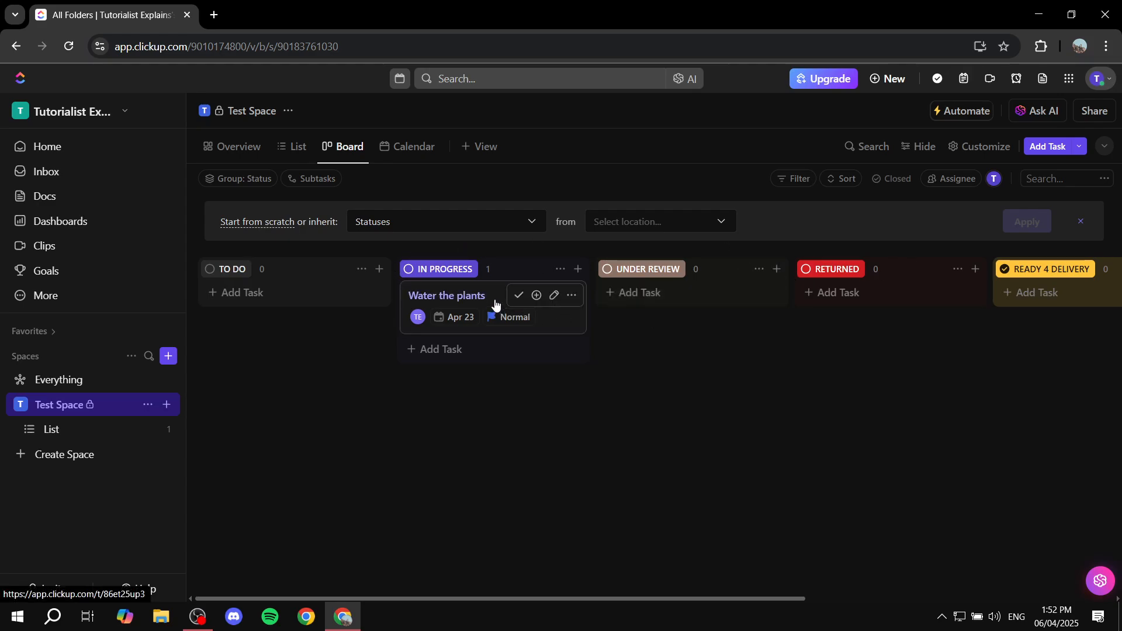
{"action": "left_click_drag", "start_coordinate": [495, 304], "coordinate": [681, 288]}
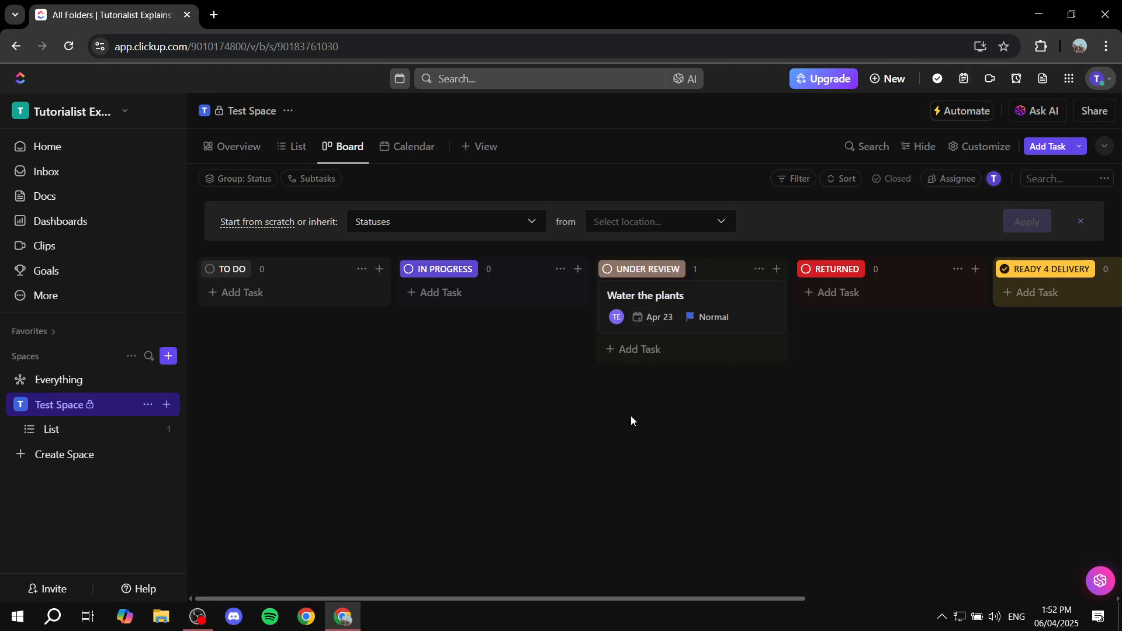
- Attach the file Colors.jpg to the "Water the plants" task and close the task
{"action": "left_click", "coordinate": [698, 301]}
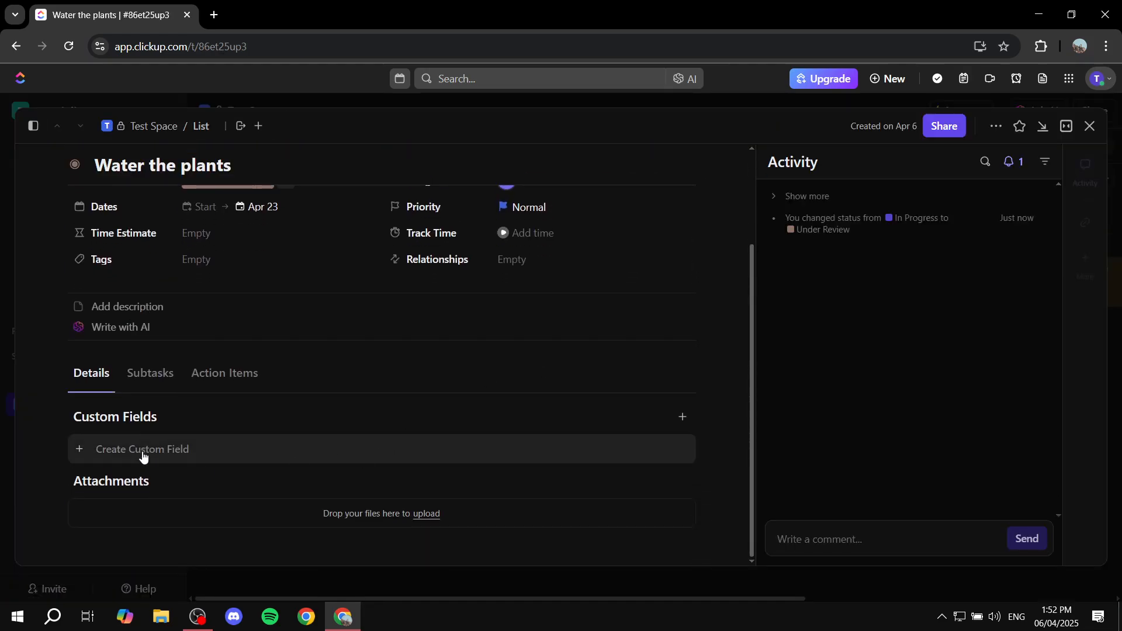
{"action": "left_click", "coordinate": [424, 513]}
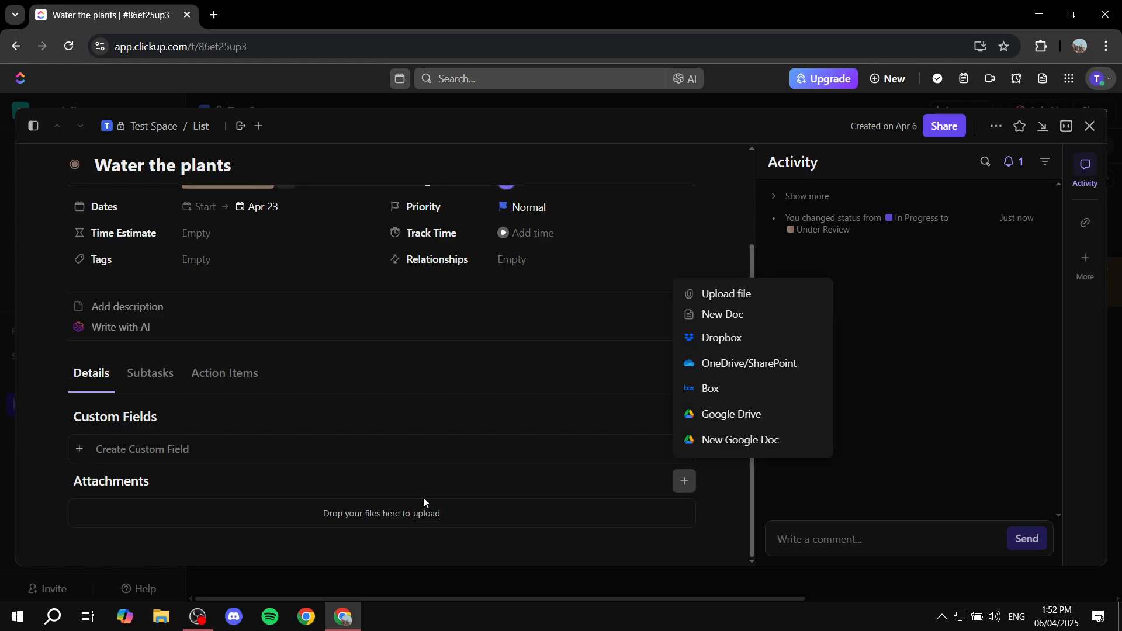
{"action": "left_click", "coordinate": [719, 297]}
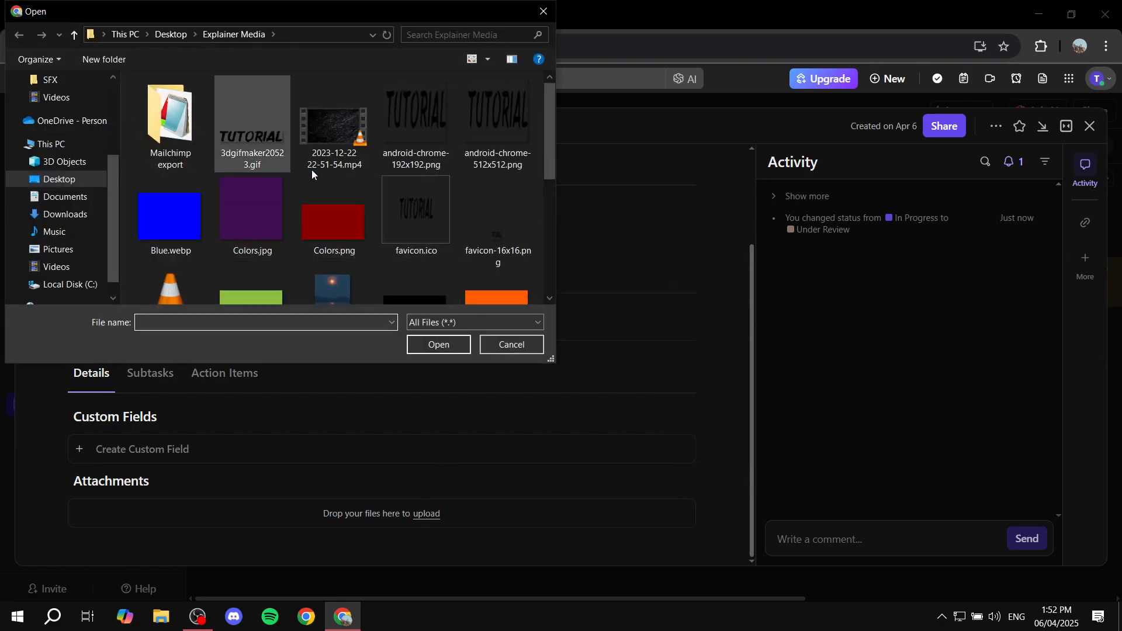
{"action": "double_click", "coordinate": [269, 222]}
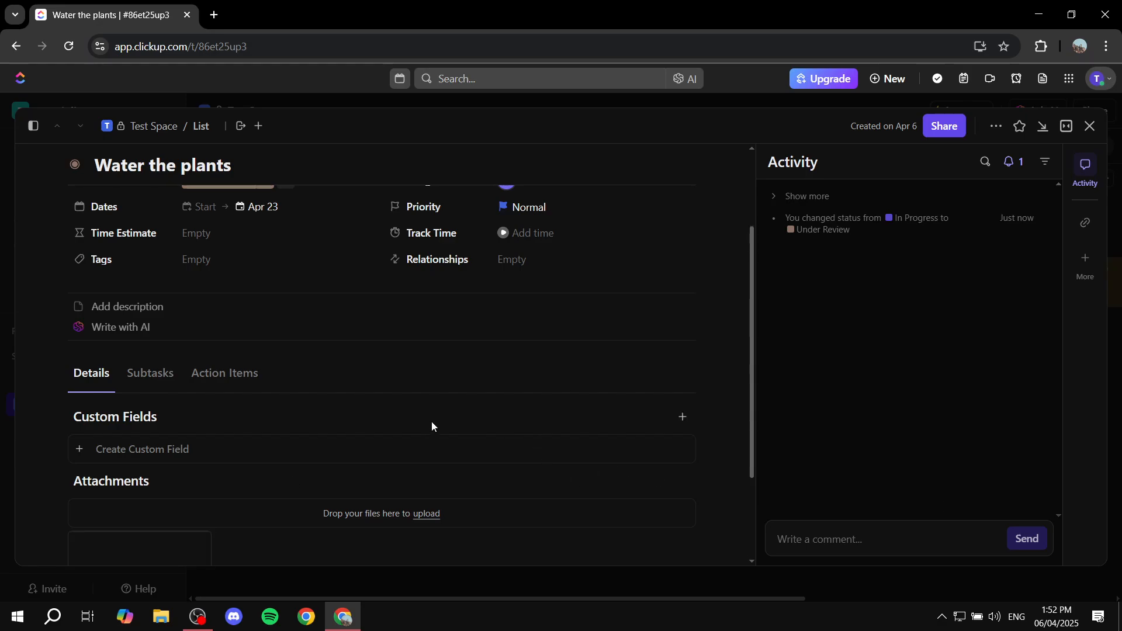
{"action": "scroll", "coordinate": [585, 491], "scroll_direction": "down", "scroll_amount": 3}
{"action": "scroll", "coordinate": [690, 471], "scroll_direction": "up", "scroll_amount": 5}
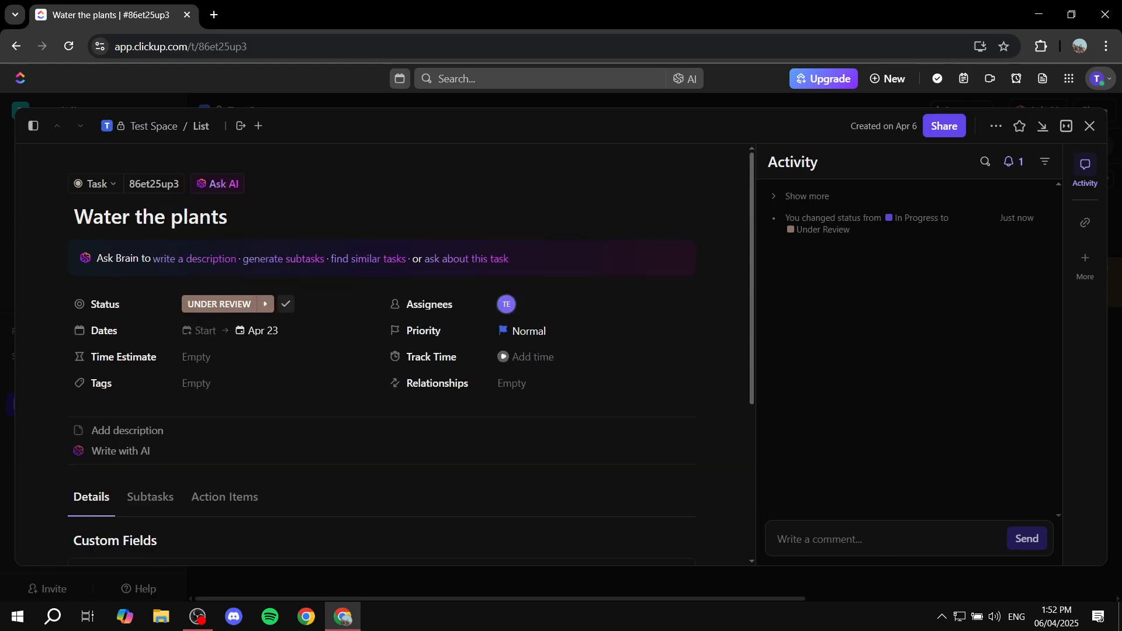
{"action": "left_click", "coordinate": [1091, 126]}
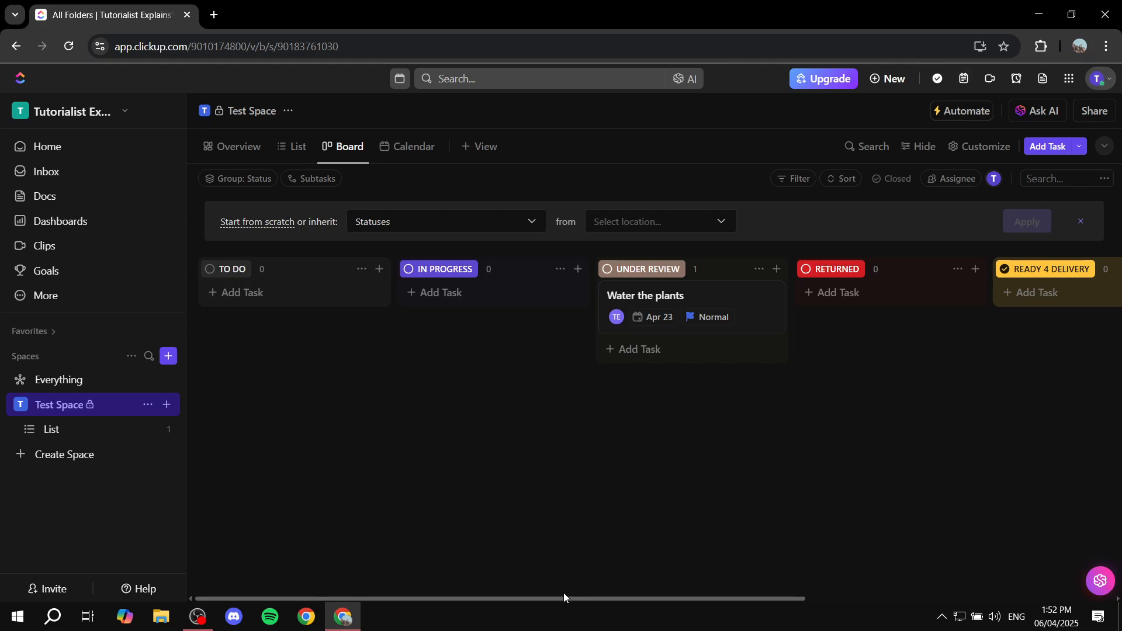
- Mark the "Water the plants" task complete from its card and look over the board's status columns
{"action": "left_click_drag", "start_coordinate": [564, 596], "coordinate": [843, 419]}
{"action": "left_click_drag", "start_coordinate": [774, 597], "coordinate": [599, 576]}
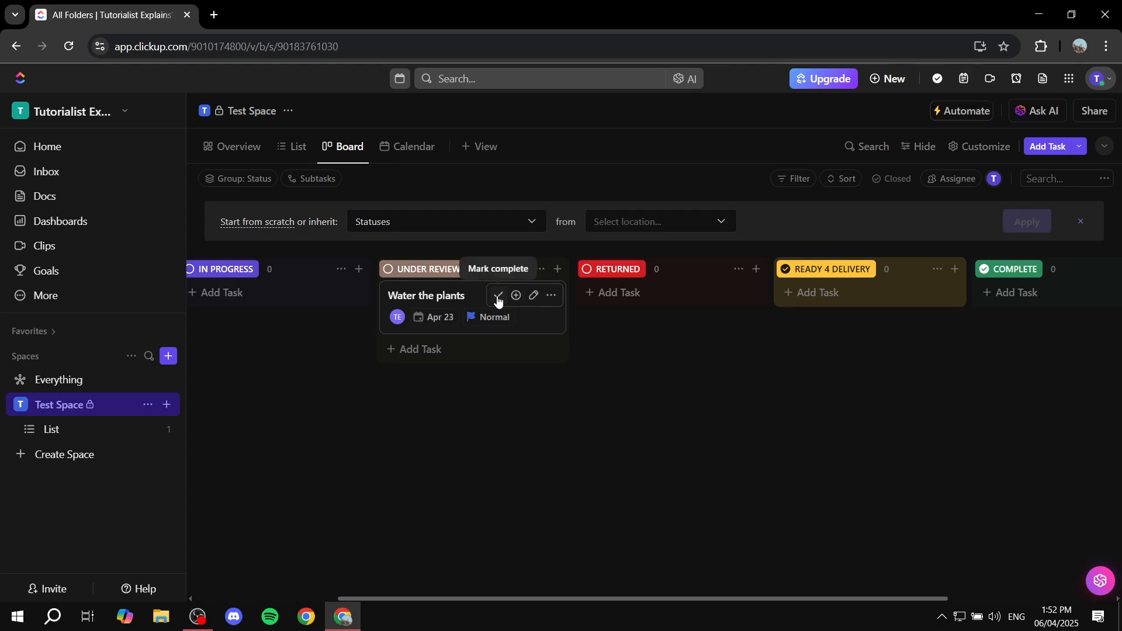
{"action": "left_click", "coordinate": [497, 298]}
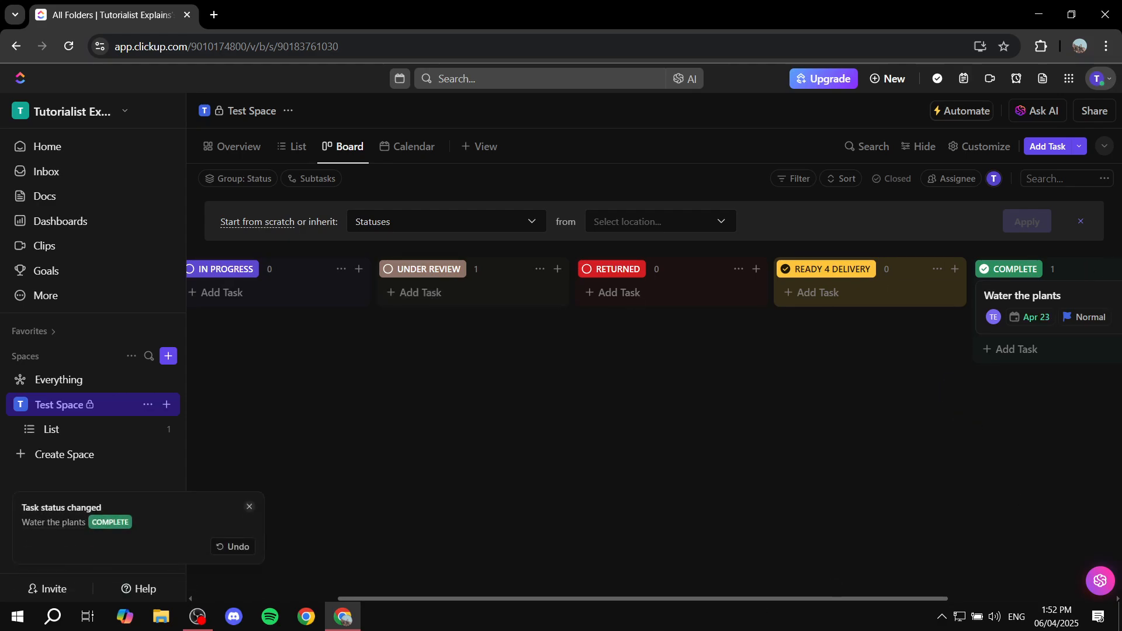
{"action": "left_click_drag", "start_coordinate": [618, 595], "coordinate": [725, 574]}
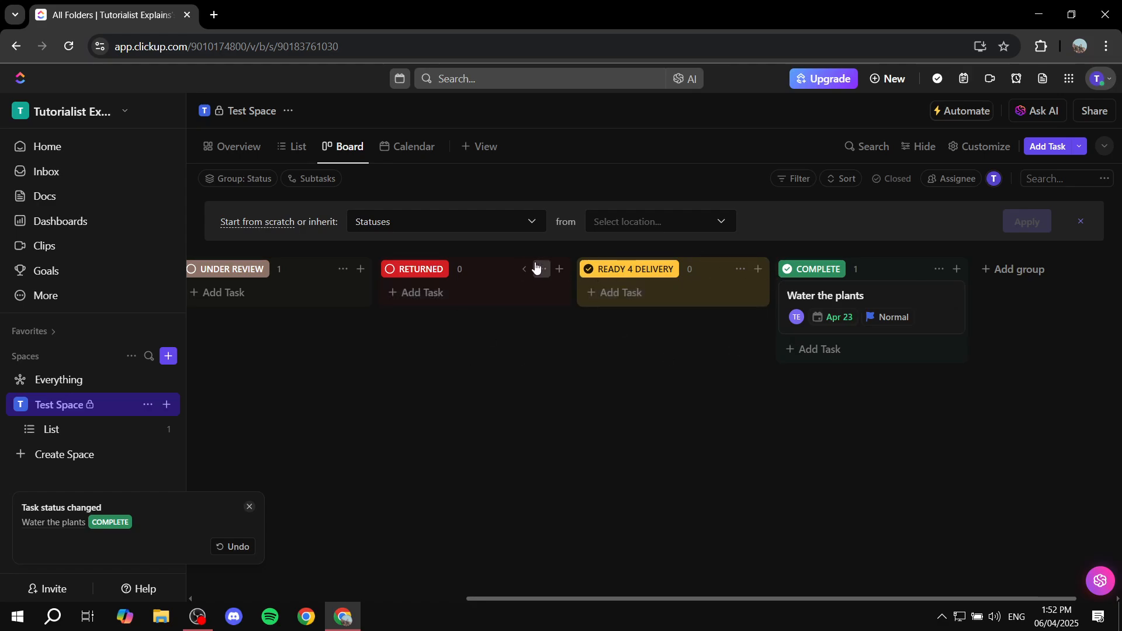
{"action": "left_click_drag", "start_coordinate": [827, 595], "coordinate": [920, 595]}
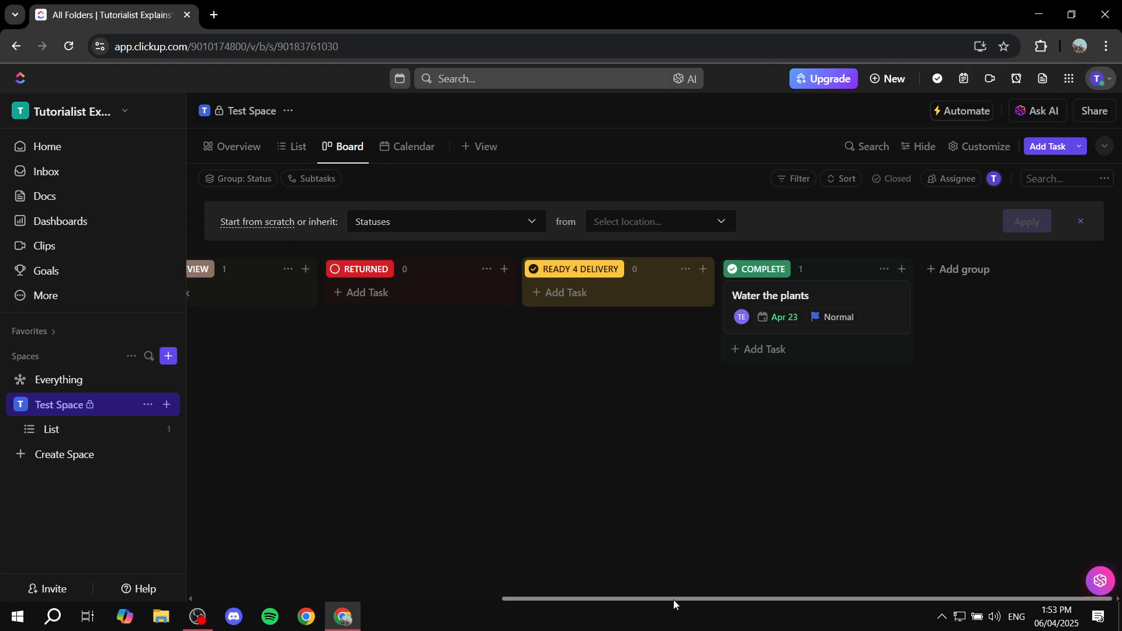
{"action": "left_click_drag", "start_coordinate": [674, 599], "coordinate": [310, 573]}
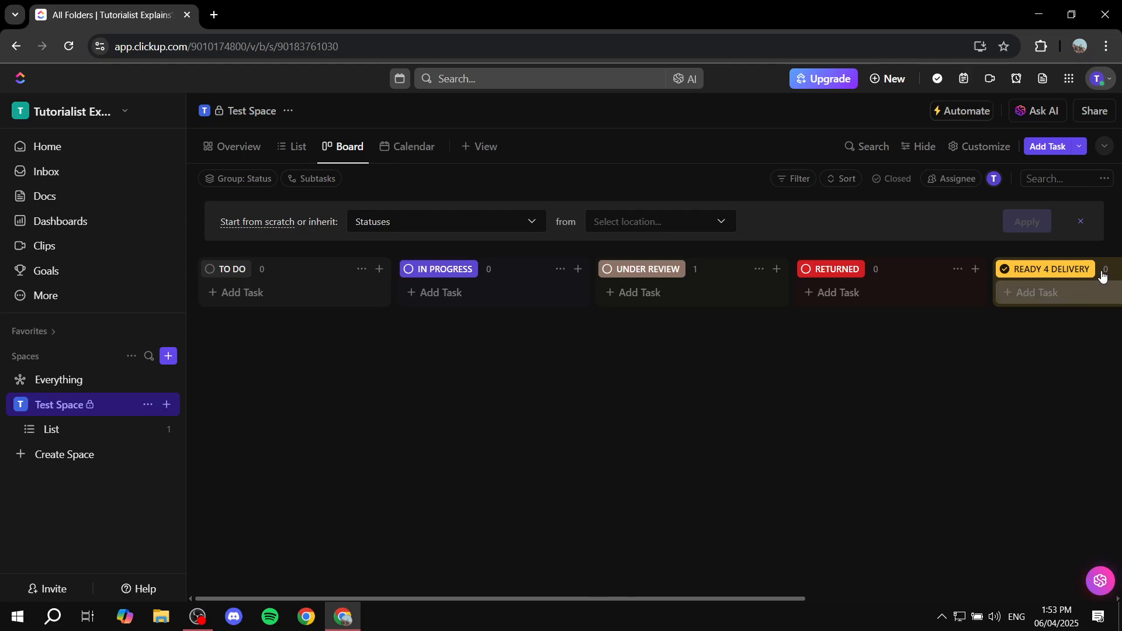
- Dismiss the status inheritance options and add the tasks Task 1, Task 2 and Task 3 to the TO DO column
{"action": "left_click", "coordinate": [1081, 221]}
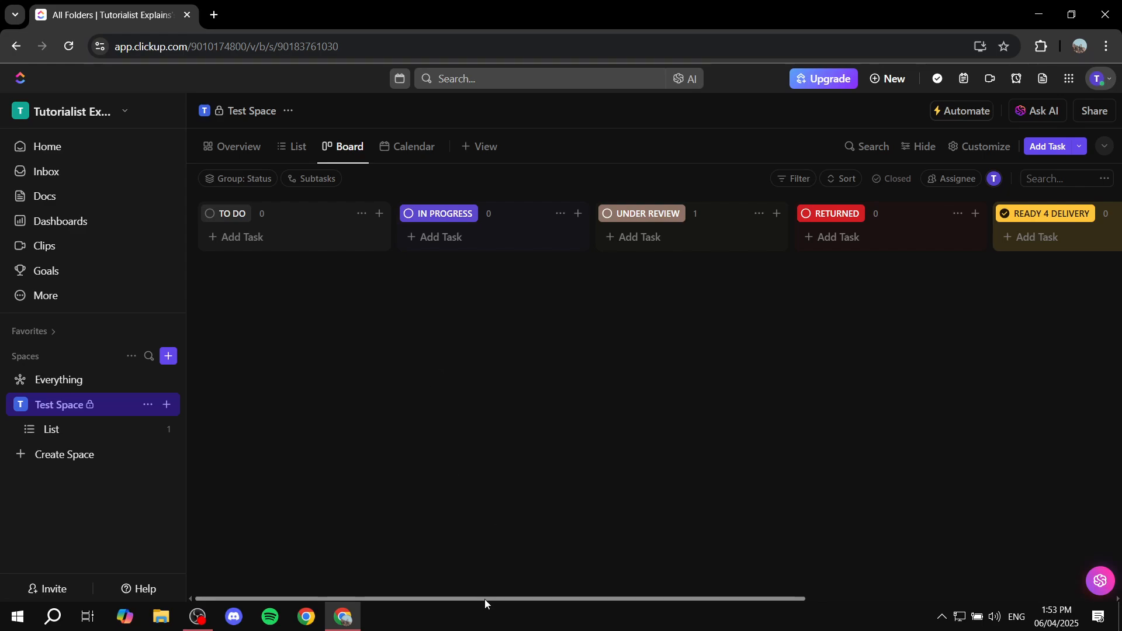
{"action": "left_click", "coordinate": [246, 245]}
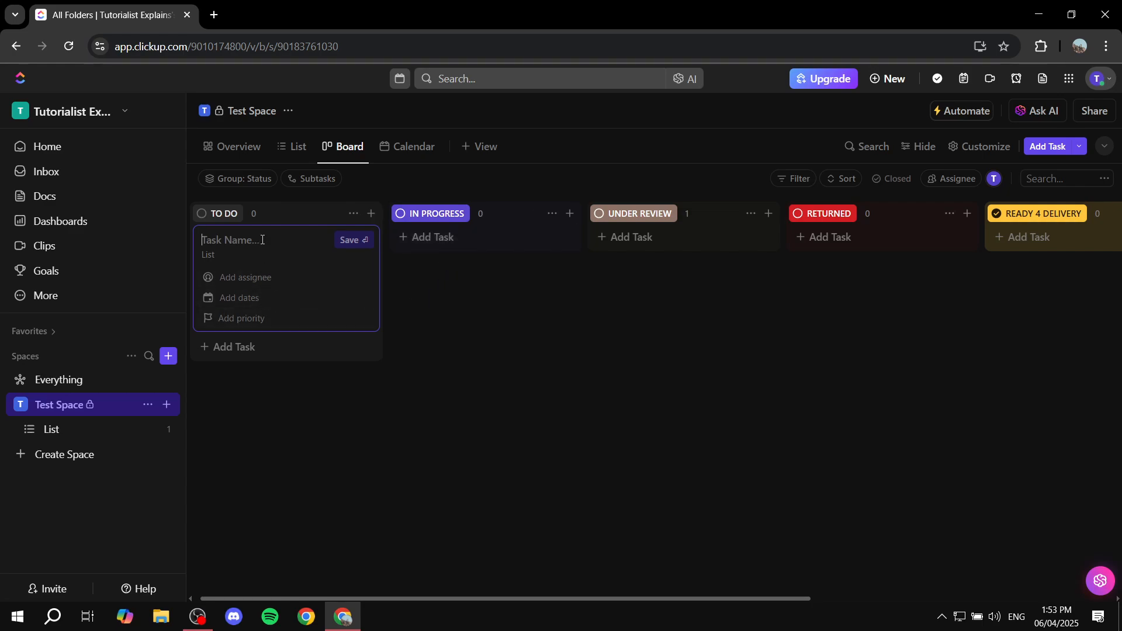
{"action": "type", "text": "Task 1"}
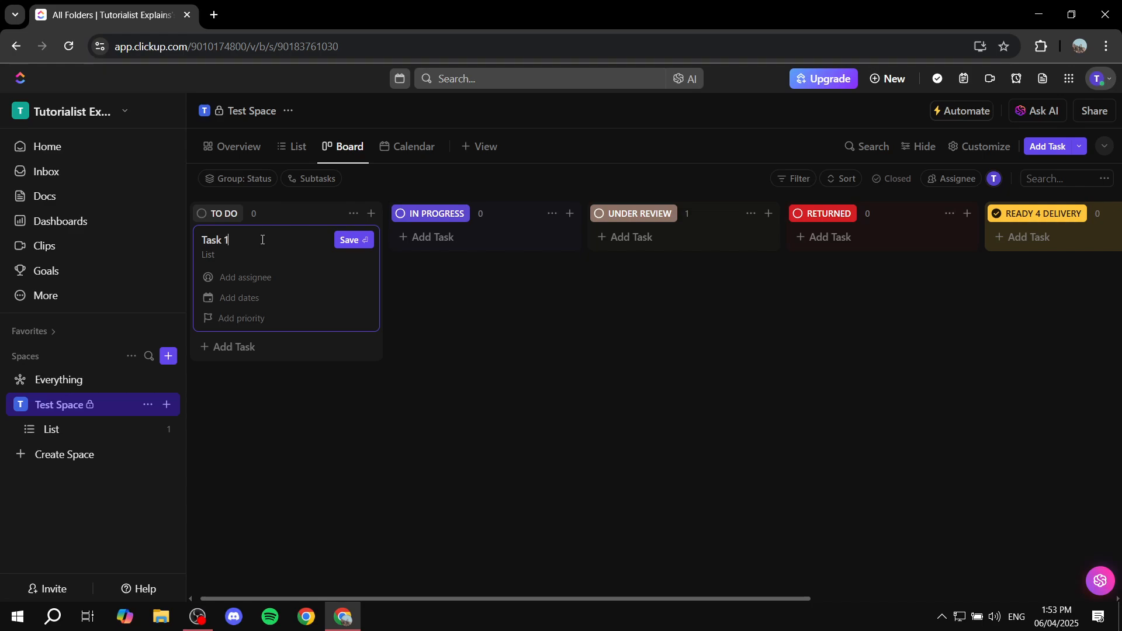
{"action": "key", "text": "Return"}
{"action": "type", "text": "Task 2"}
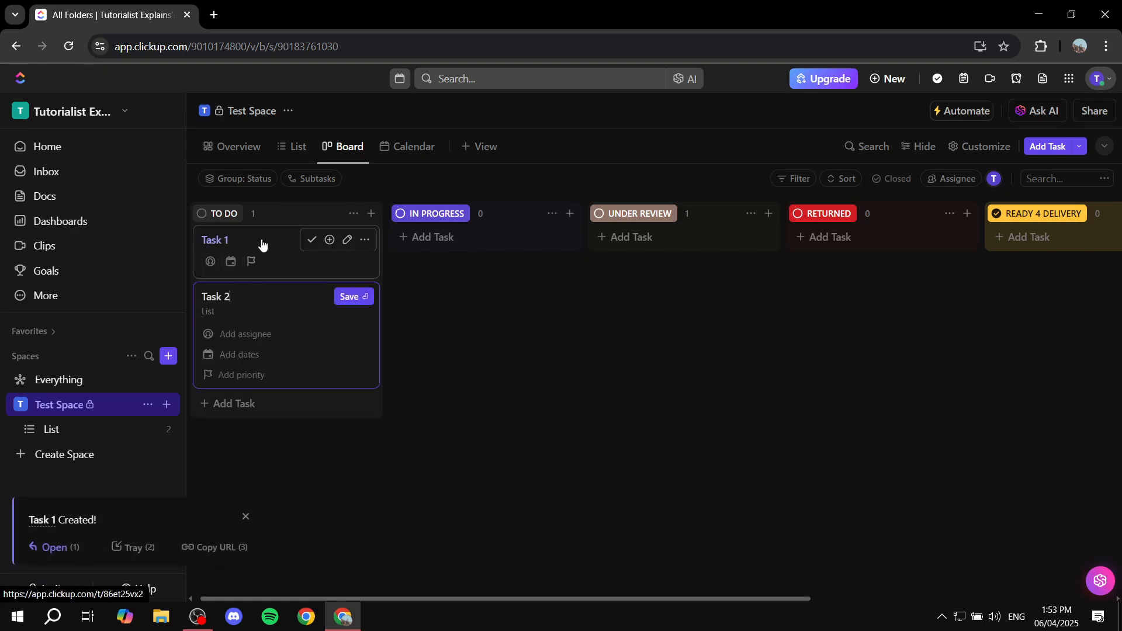
{"action": "key", "text": "Return"}
{"action": "type", "text": "Task "}
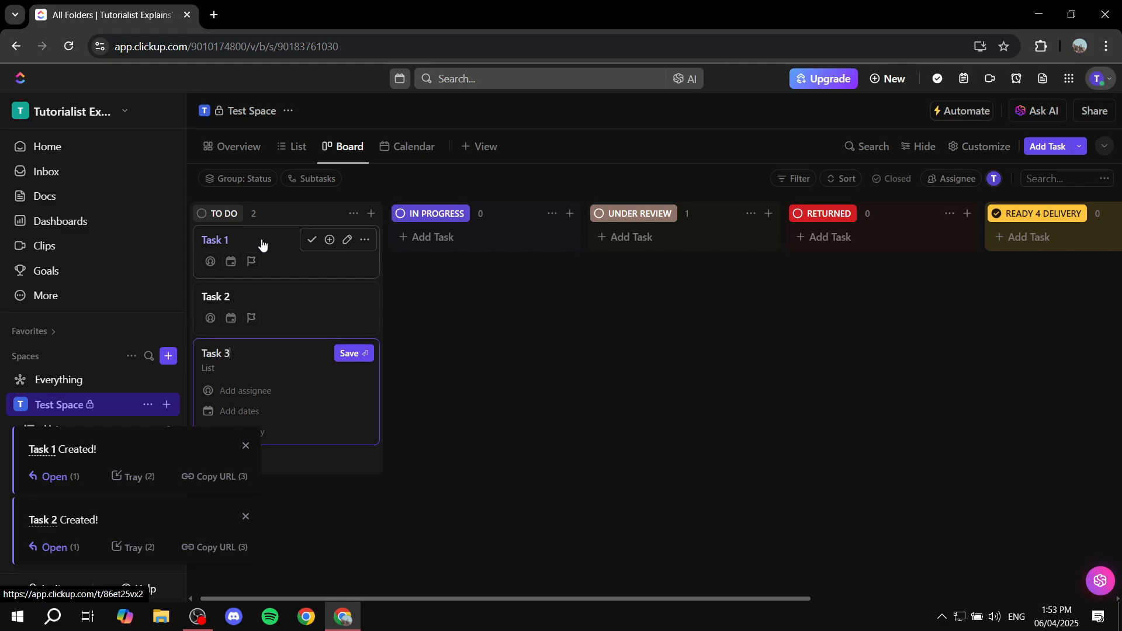
{"action": "type", "text": "3"}
{"action": "key", "text": "Return"}
- Assign Task 1 to yourself from its card on the board
{"action": "left_click", "coordinate": [210, 261]}
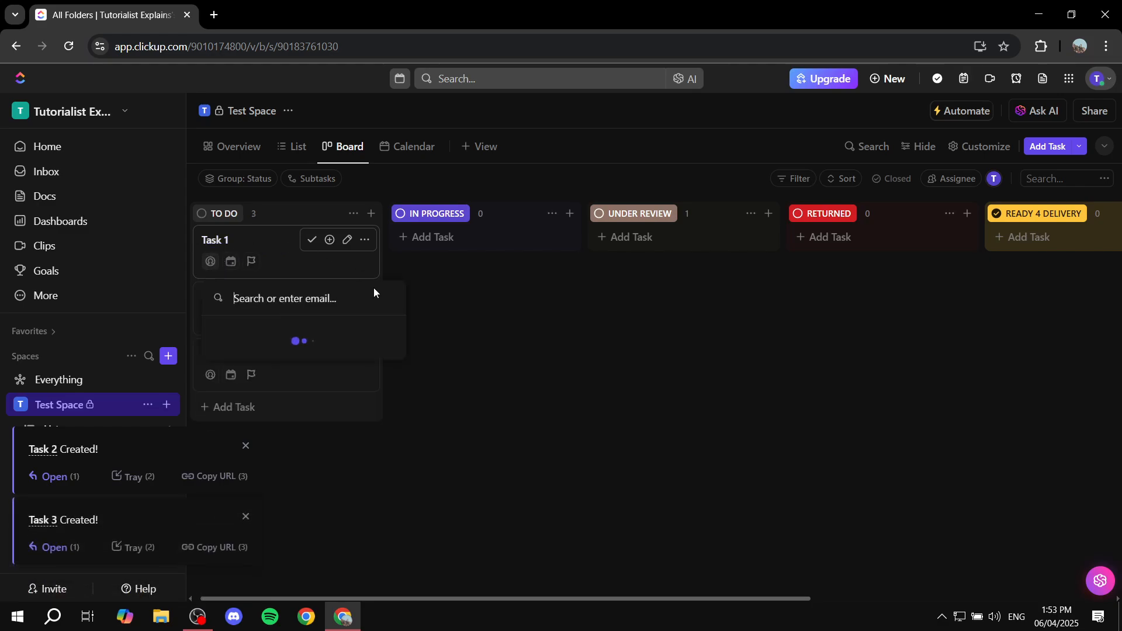
{"action": "left_click", "coordinate": [314, 332]}
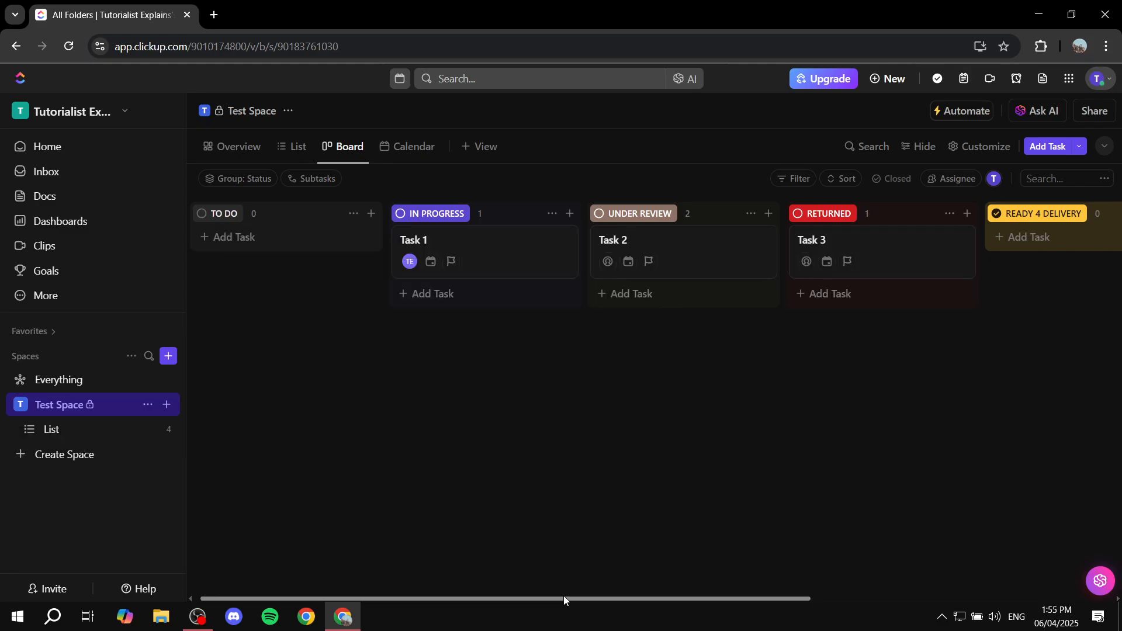
{"action": "mouse_move", "coordinate": [565, 598]}
{"action": "left_mouse_down"}
{"action": "mouse_move", "coordinate": [669, 598]}
{"action": "mouse_move", "coordinate": [572, 597]}
{"action": "left_mouse_up"}
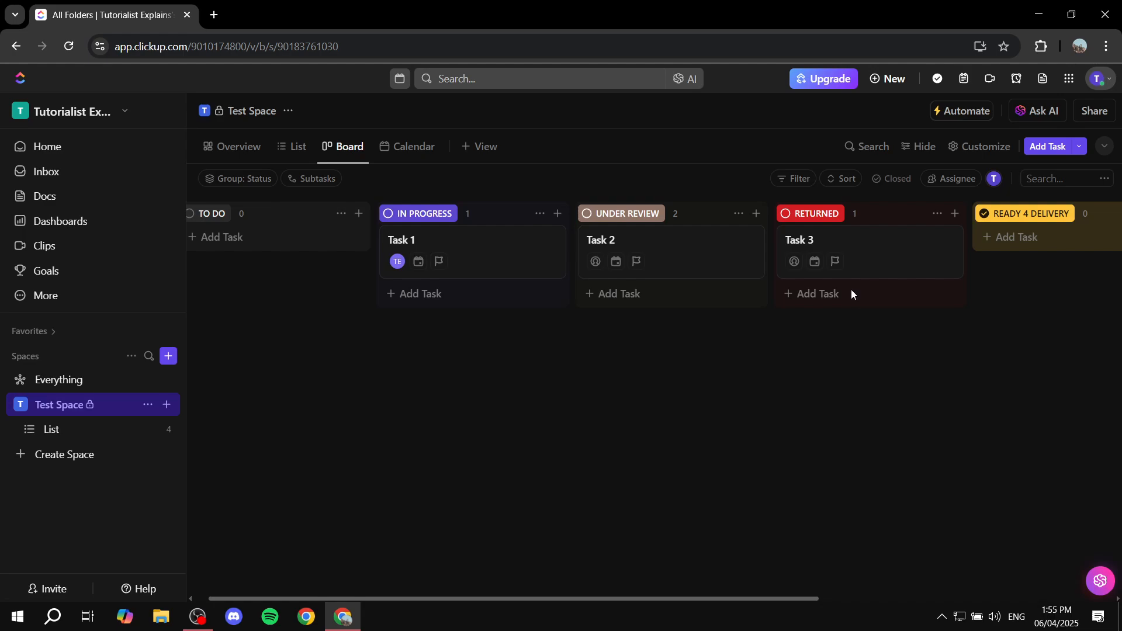
- Look over the board's filter options, try sorting the tasks by Assignee, and reset the sorting to None
{"action": "left_click", "coordinate": [809, 186]}
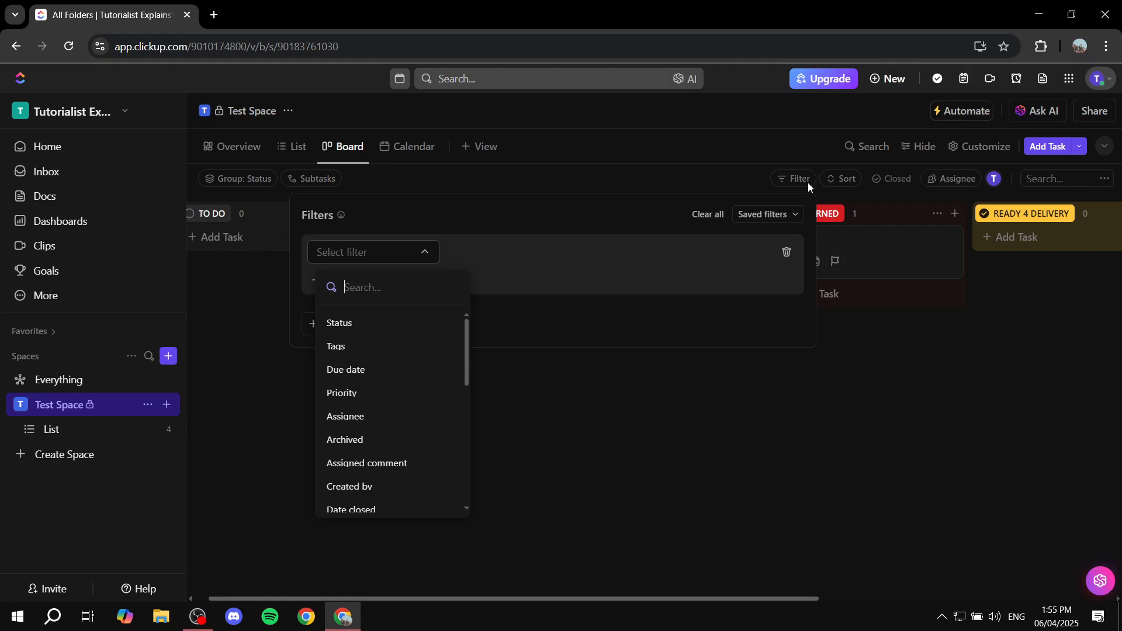
{"action": "left_click", "coordinate": [809, 184]}
{"action": "left_click", "coordinate": [836, 183]}
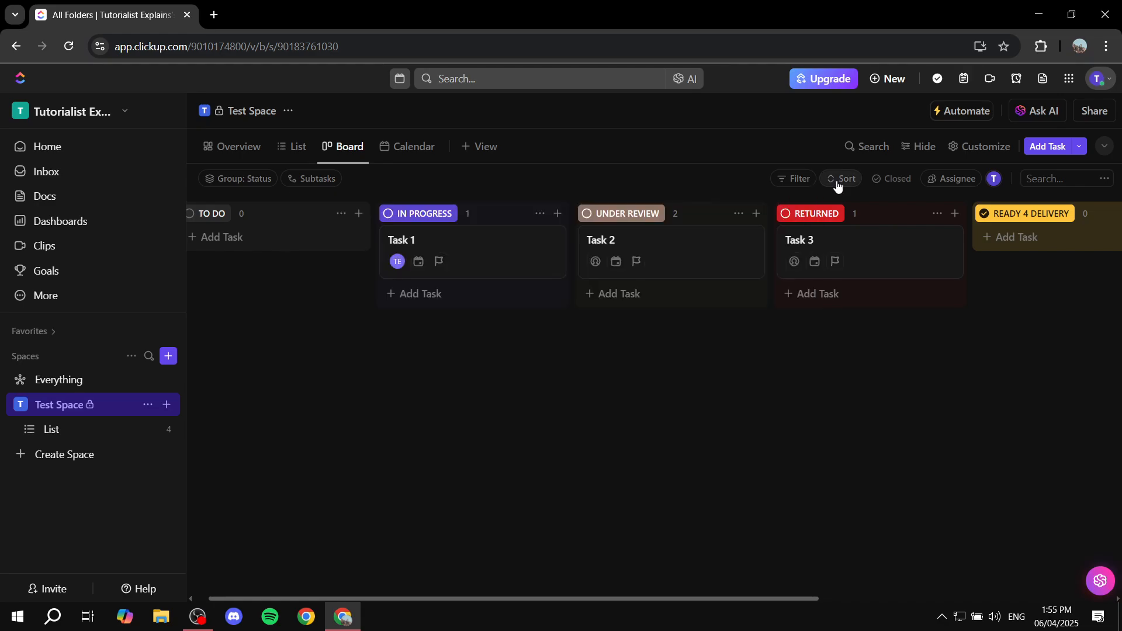
{"action": "left_click", "coordinate": [854, 182]}
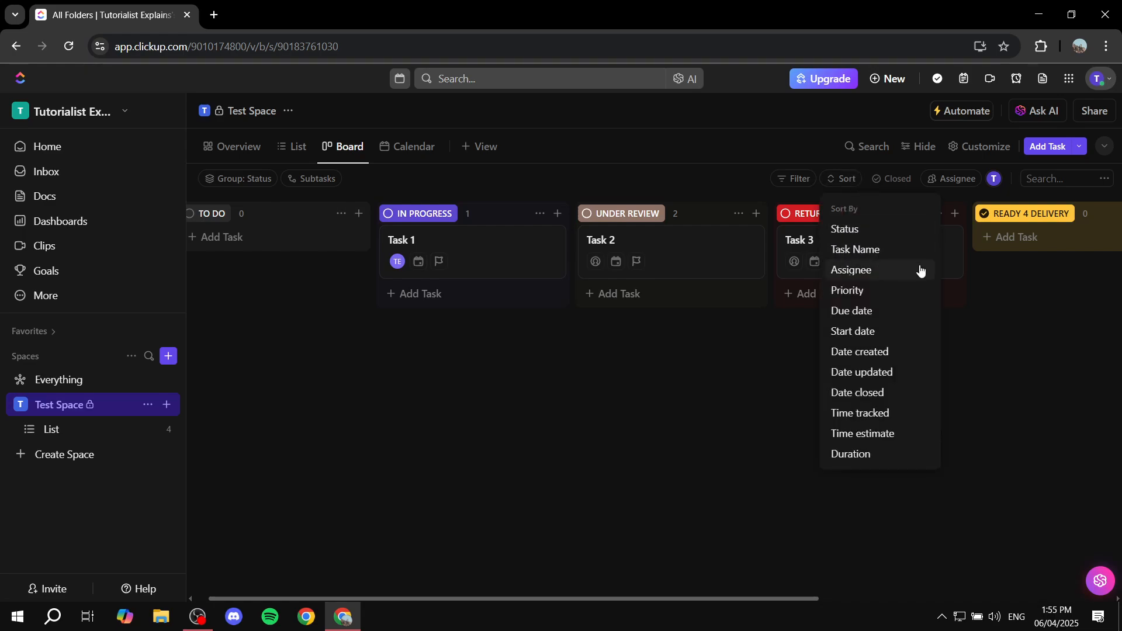
{"action": "left_click", "coordinate": [852, 271]}
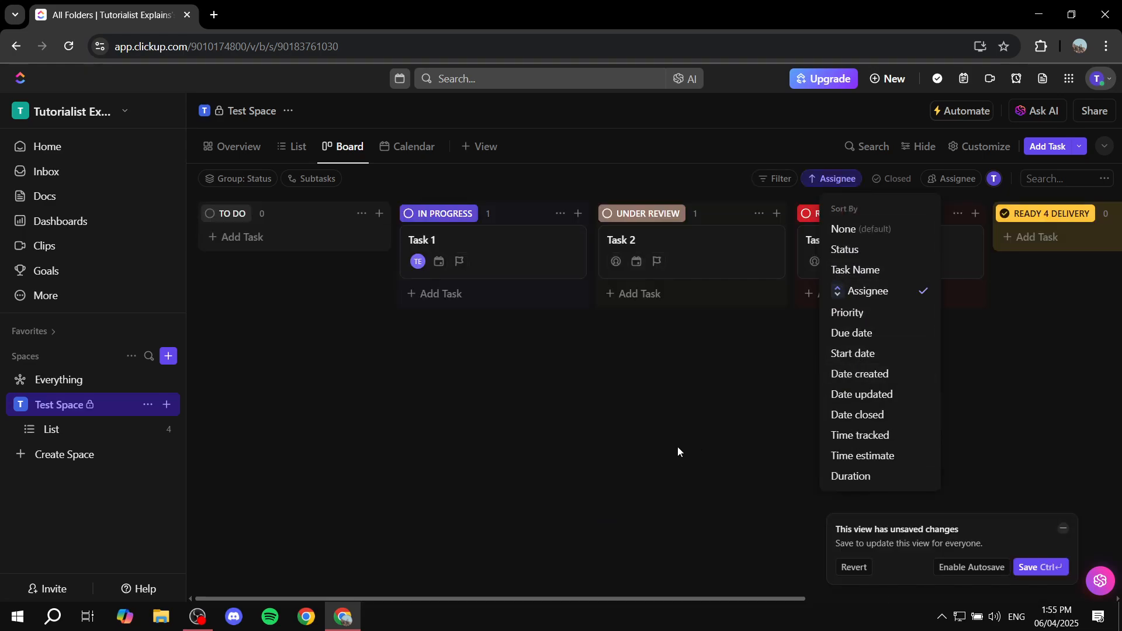
{"action": "left_click", "coordinate": [847, 229]}
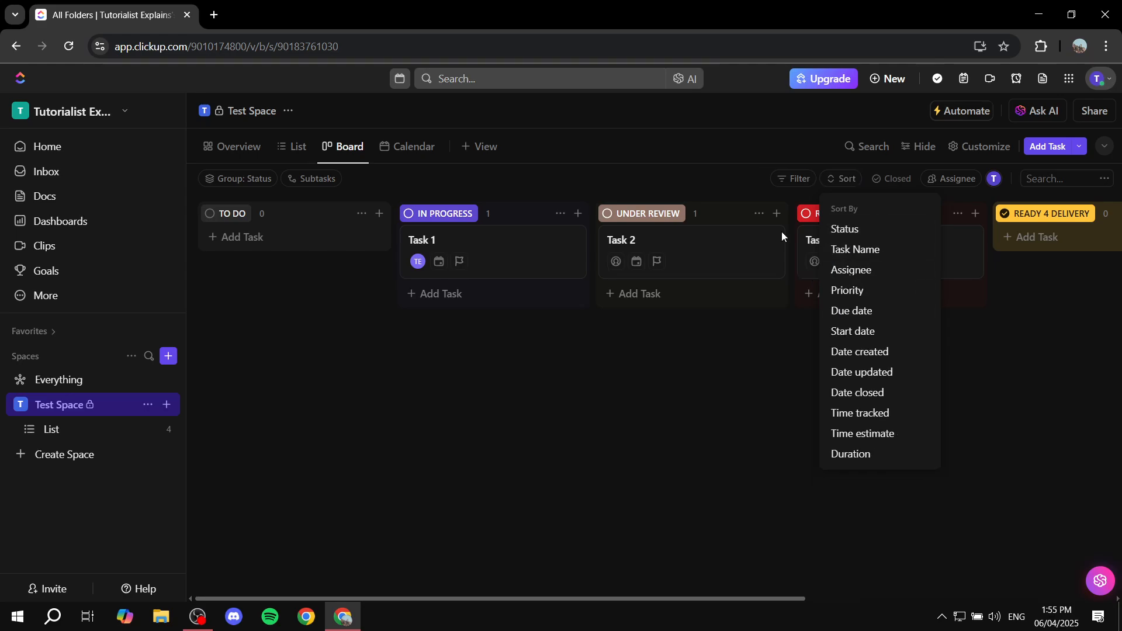
{"action": "left_click", "coordinate": [728, 400]}
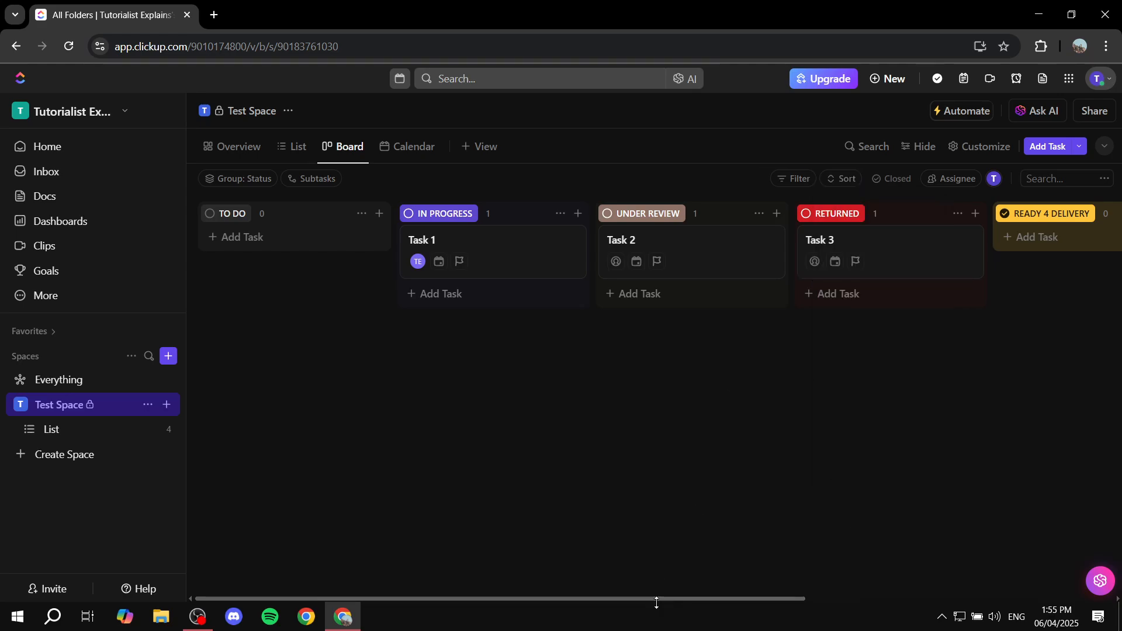
{"action": "left_click_drag", "start_coordinate": [658, 600], "coordinate": [864, 562]}
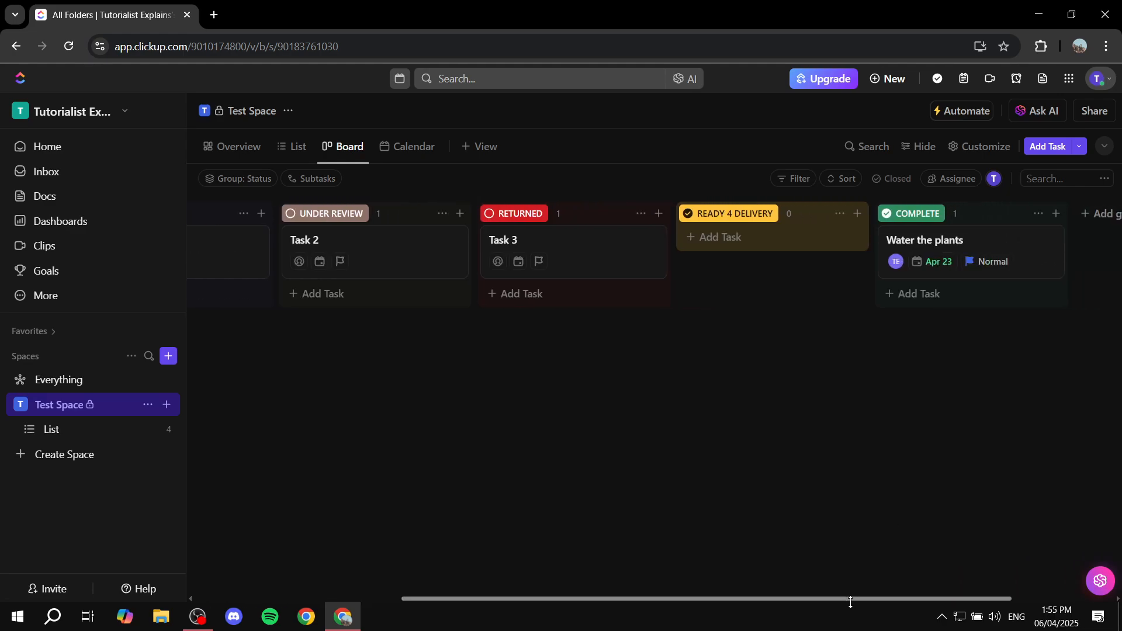
{"action": "left_click_drag", "start_coordinate": [848, 599], "coordinate": [1001, 580]}
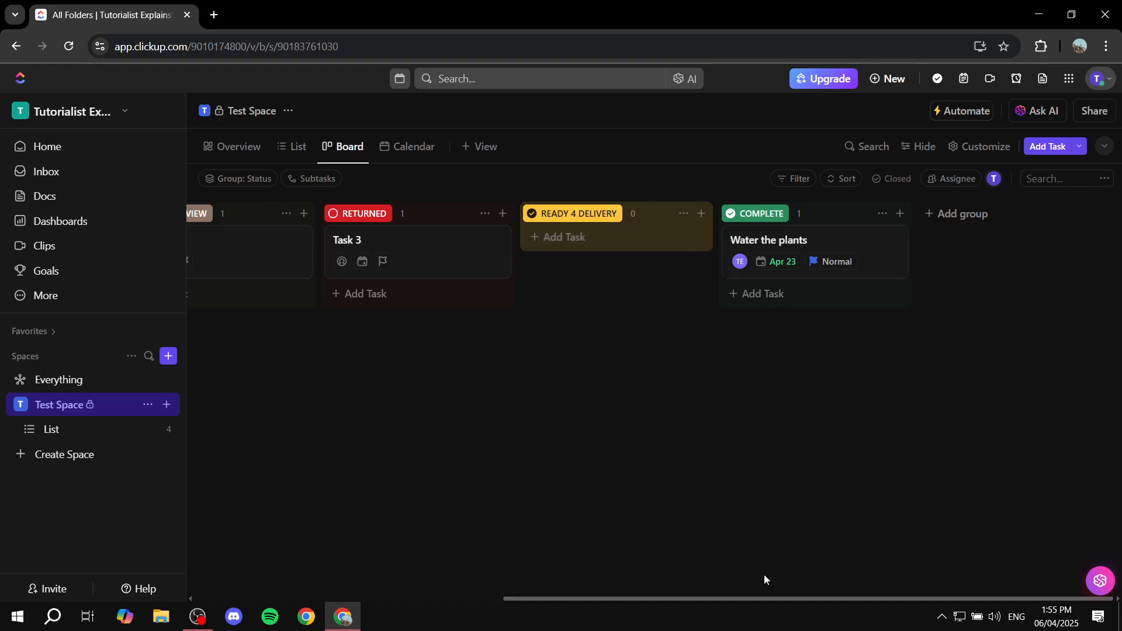
{"action": "left_click_drag", "start_coordinate": [753, 599], "coordinate": [384, 581]}
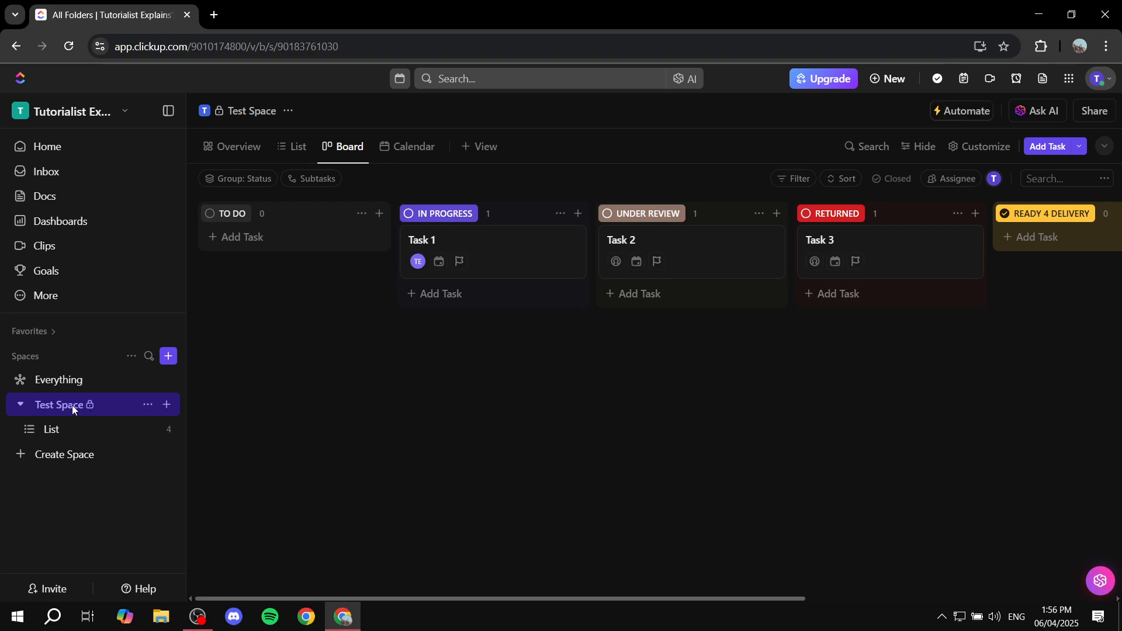
- Try to add a grey active status THIS IS A TEST to Test Space's task statuses, apply the changes and close the Space settings
{"action": "left_click", "coordinate": [147, 405]}
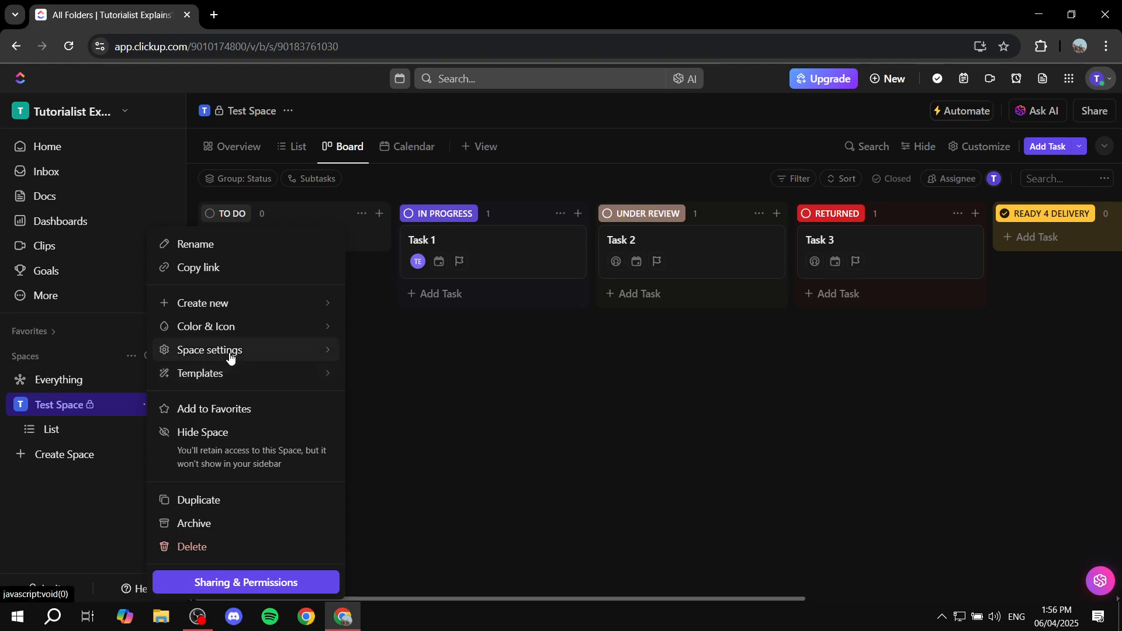
{"action": "mouse_move", "coordinate": [230, 352]}
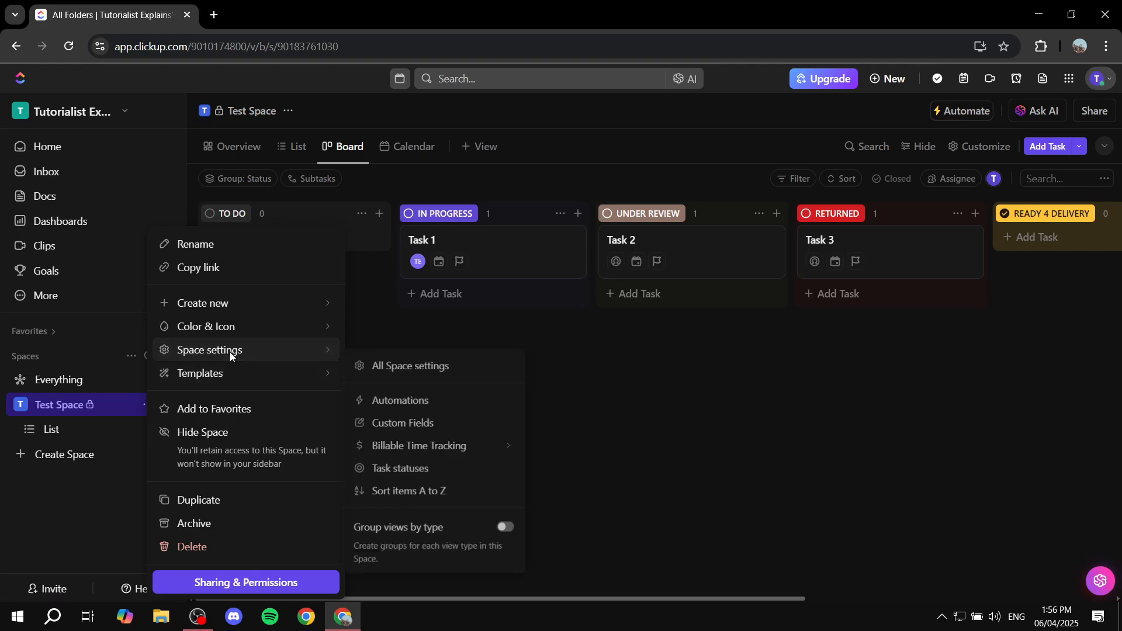
{"action": "left_click", "coordinate": [404, 475]}
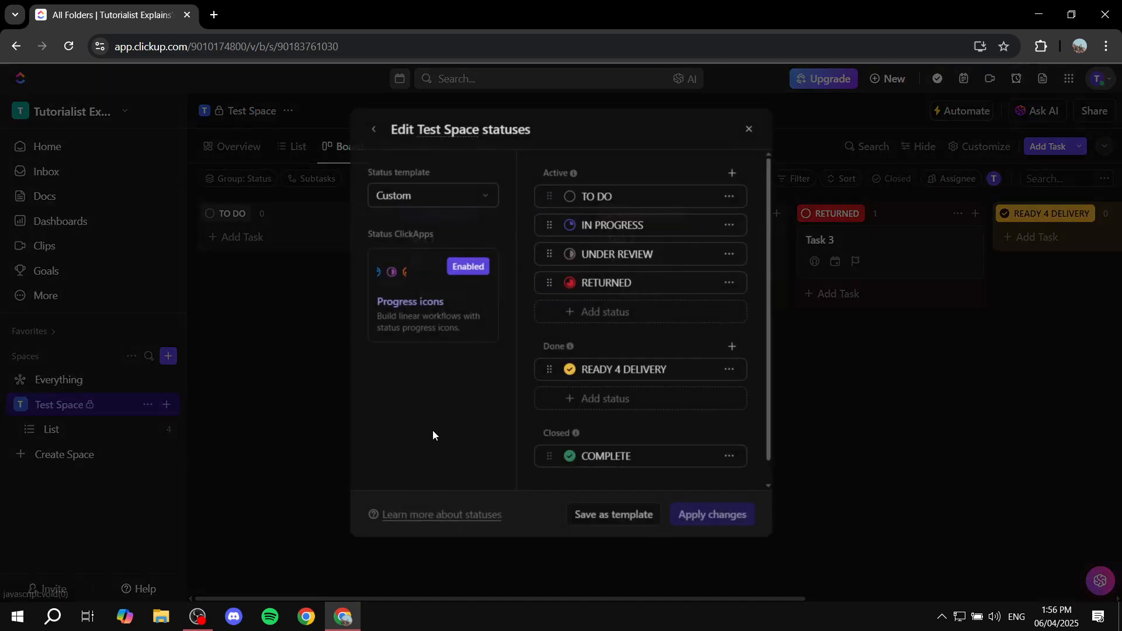
{"action": "left_click", "coordinate": [619, 173]}
{"action": "scroll", "coordinate": [535, 257], "scroll_direction": "down", "scroll_amount": 1}
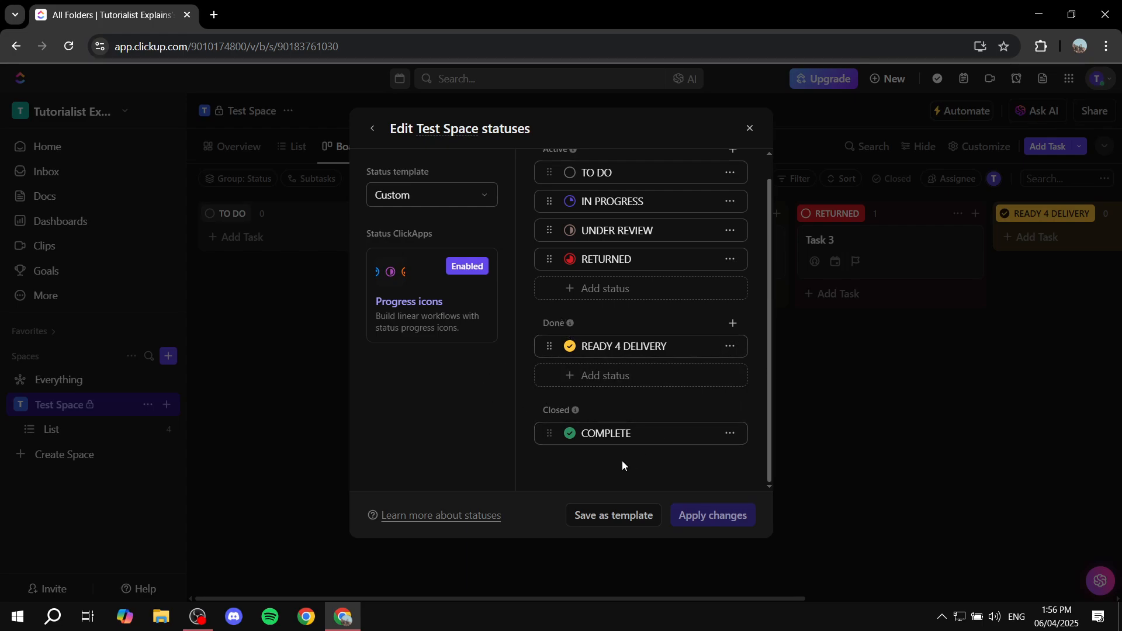
{"action": "left_click", "coordinate": [602, 288]}
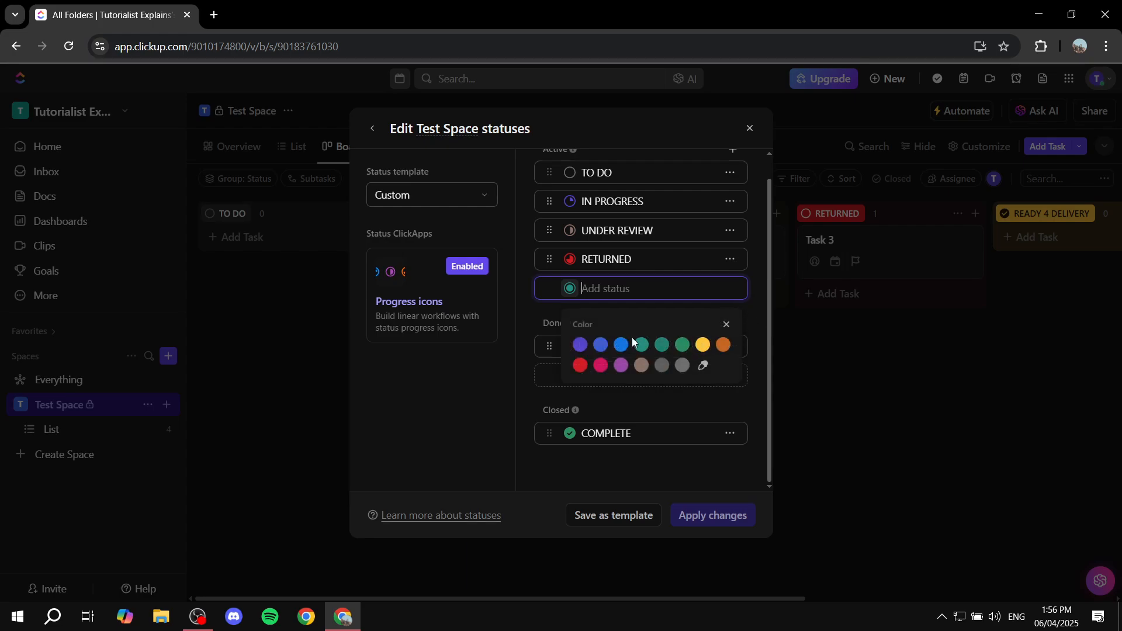
{"action": "type", "text": "THIS IS A T"}
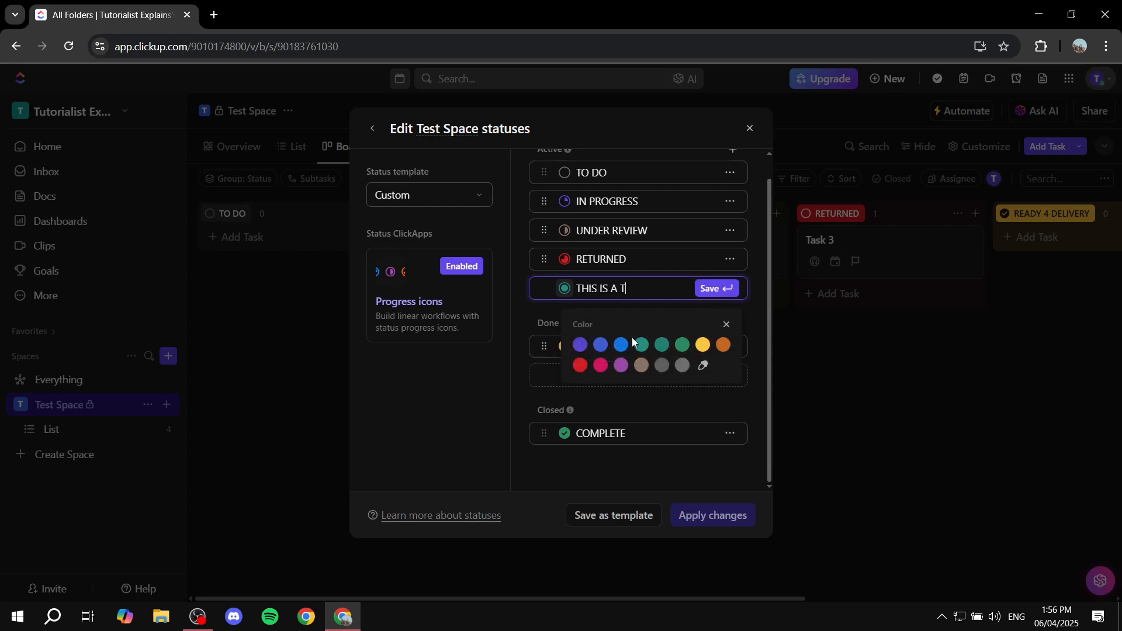
{"action": "type", "text": "EST"}
{"action": "left_click", "coordinate": [662, 368]}
{"action": "left_click", "coordinate": [713, 289]}
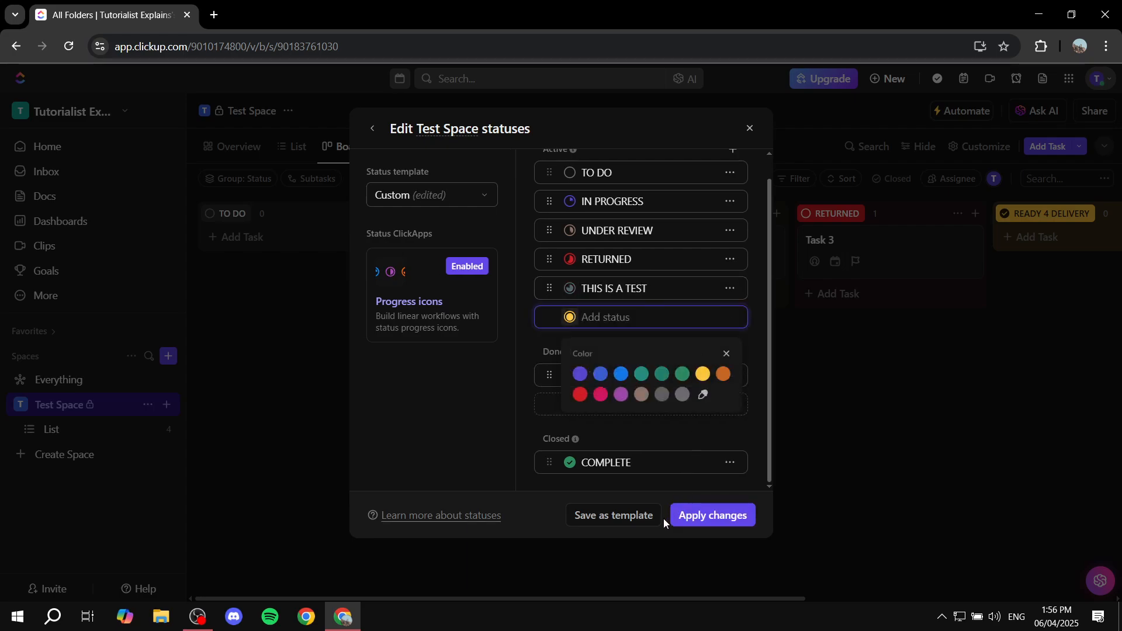
{"action": "left_click", "coordinate": [705, 518]}
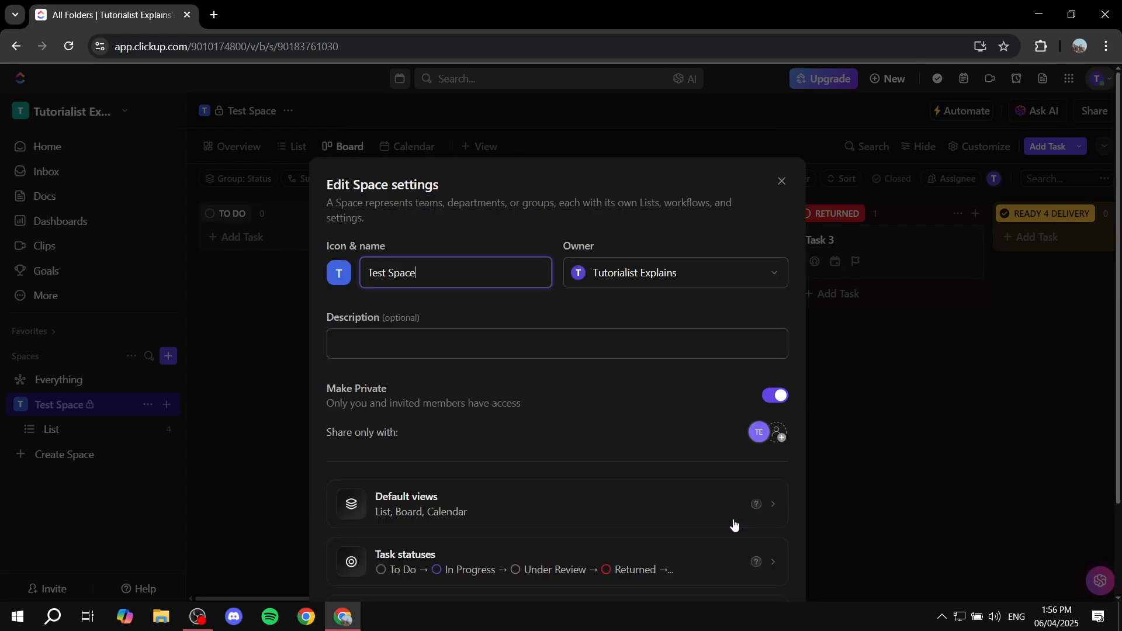
{"action": "left_click", "coordinate": [781, 181]}
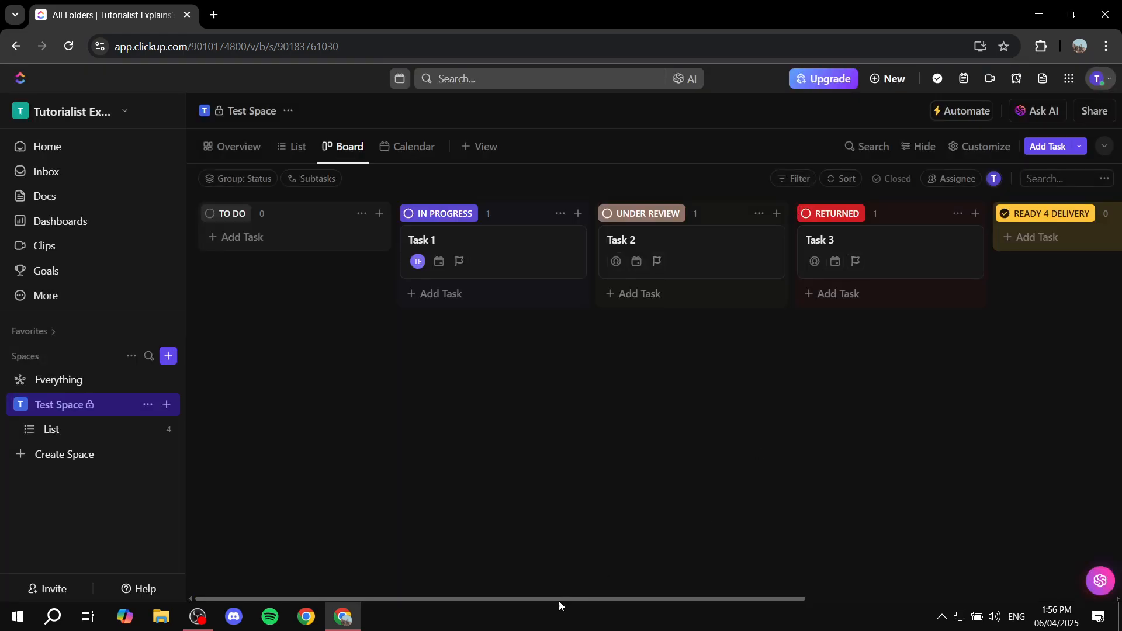
- Look over the board's status columns, reload the page and reopen the Board view
{"action": "left_click_drag", "start_coordinate": [563, 597], "coordinate": [788, 381]}
{"action": "left_click_drag", "start_coordinate": [661, 602], "coordinate": [1117, 558]}
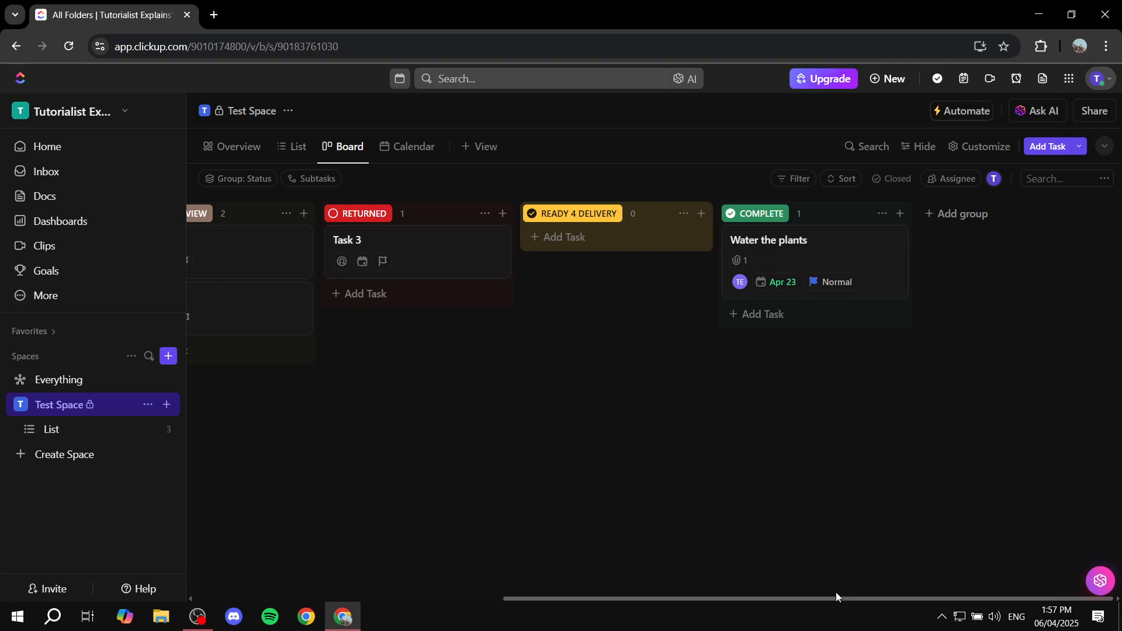
{"action": "left_click_drag", "start_coordinate": [833, 601], "coordinate": [478, 603]}
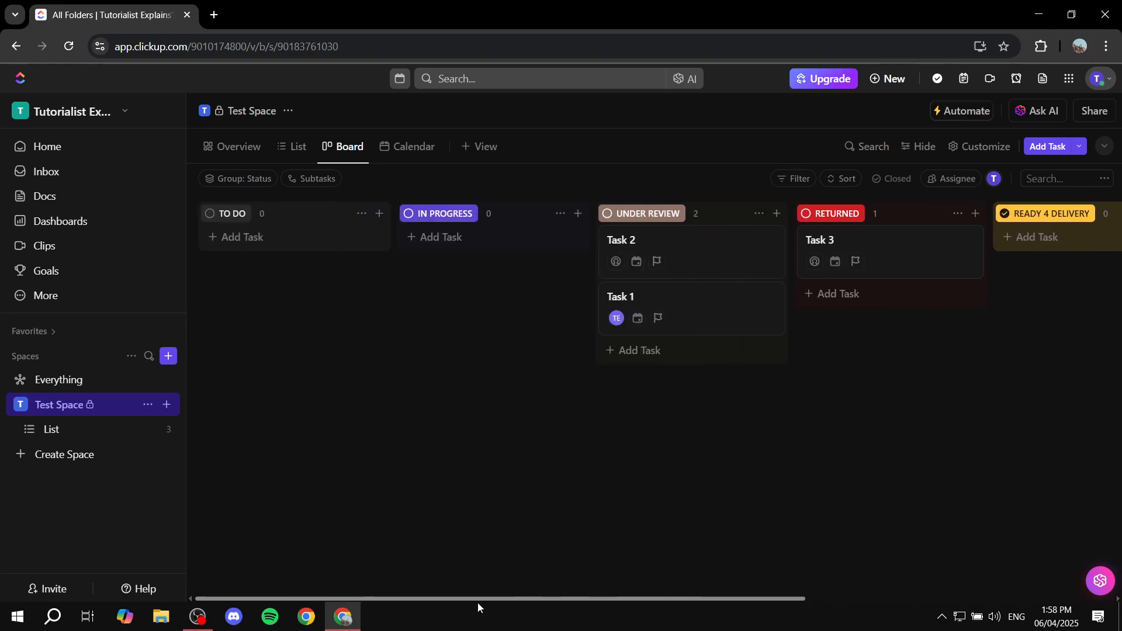
{"action": "left_click", "coordinate": [69, 46]}
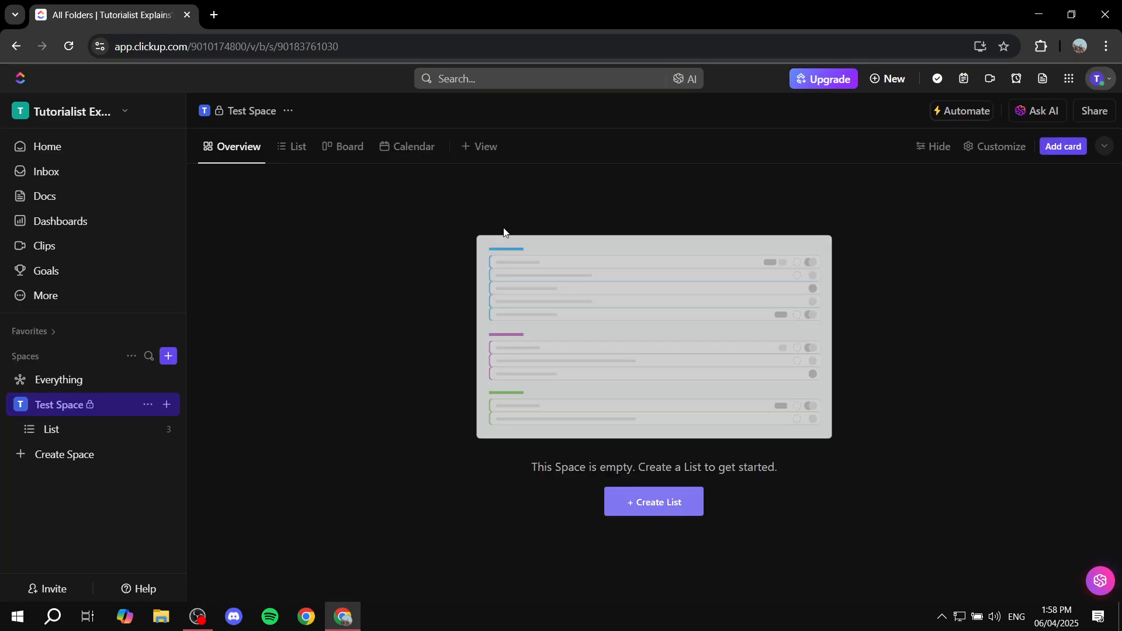
{"action": "left_click", "coordinate": [344, 147]}
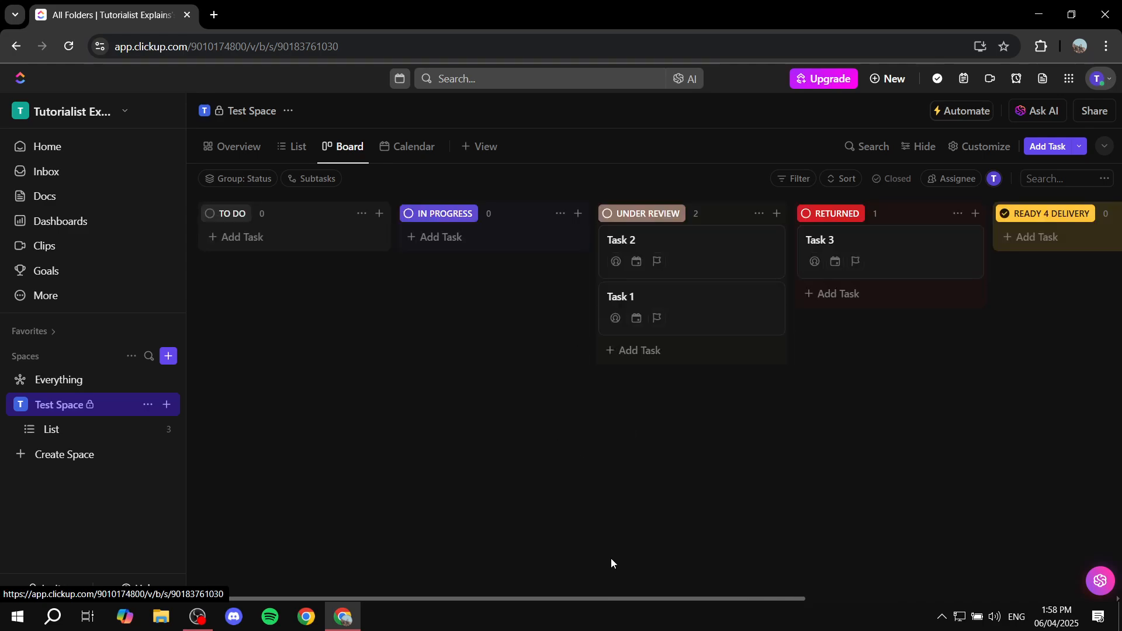
{"action": "left_click_drag", "start_coordinate": [606, 600], "coordinate": [564, 579]}
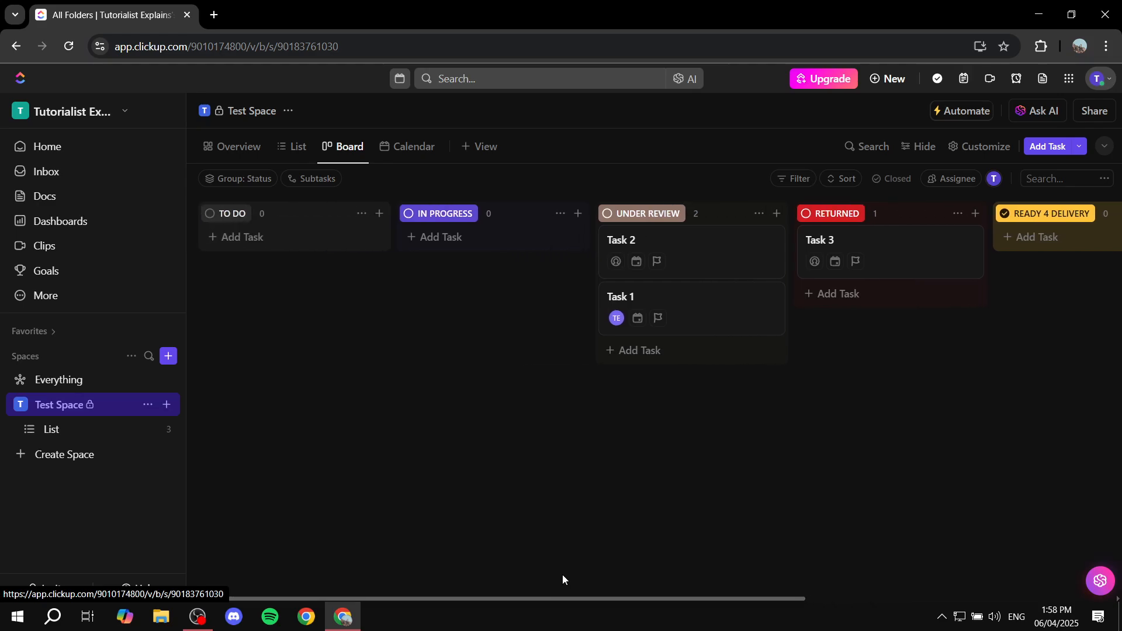
- Open Task 2 and bring up the List status editor from its status options
{"action": "left_click", "coordinate": [680, 259]}
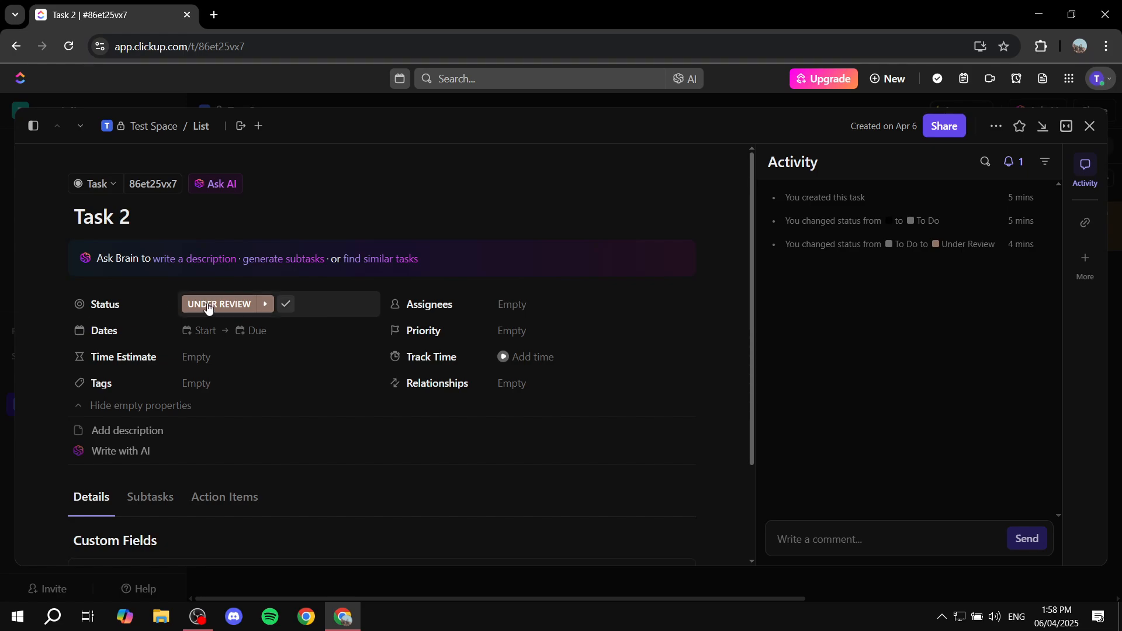
{"action": "left_click", "coordinate": [335, 306]}
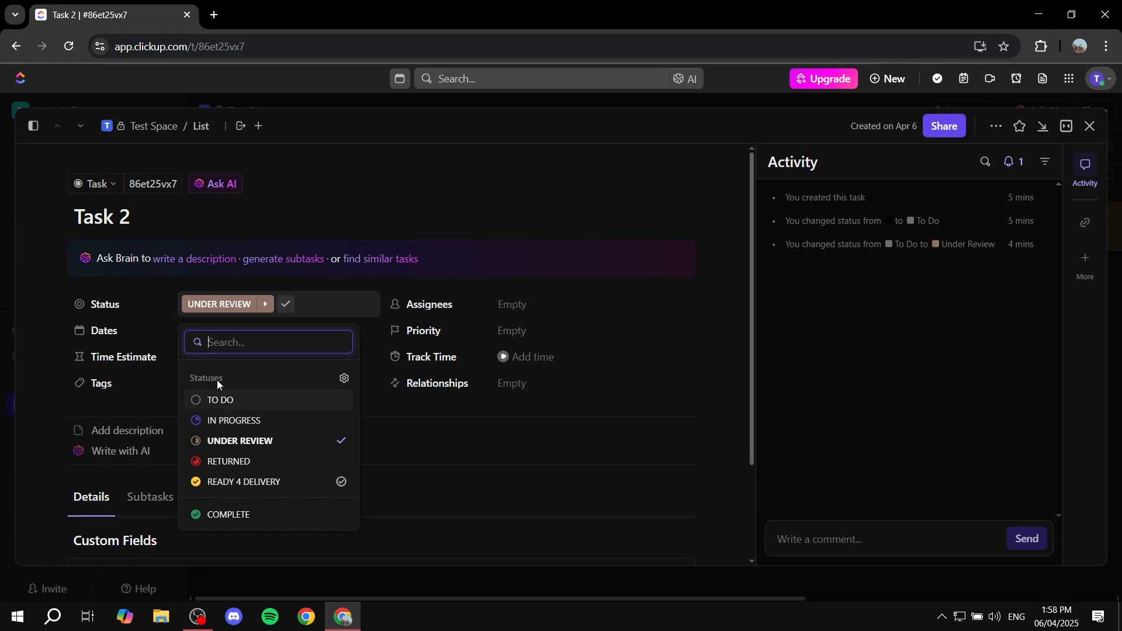
{"action": "left_click", "coordinate": [234, 380]}
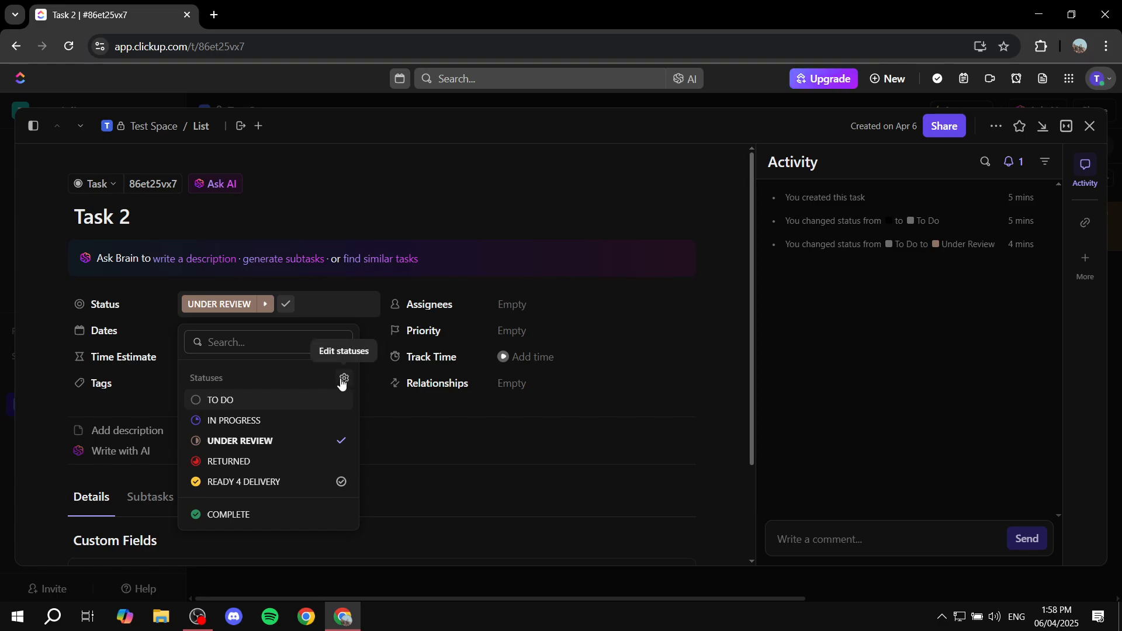
{"action": "left_click", "coordinate": [343, 378]}
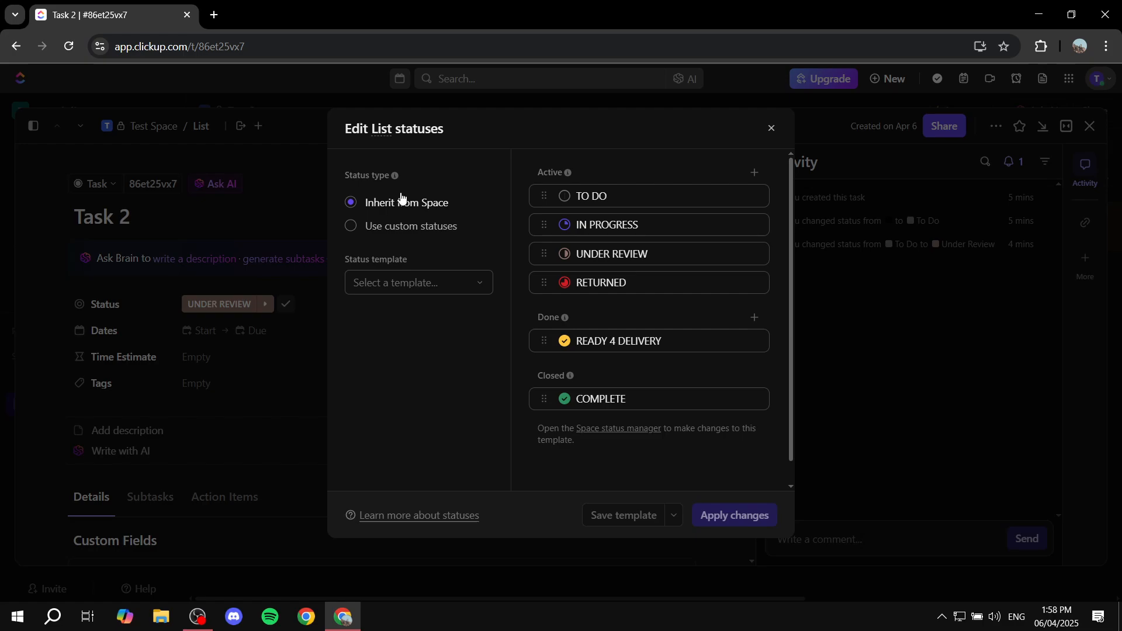
{"action": "left_click_drag", "start_coordinate": [363, 205], "coordinate": [678, 296]}
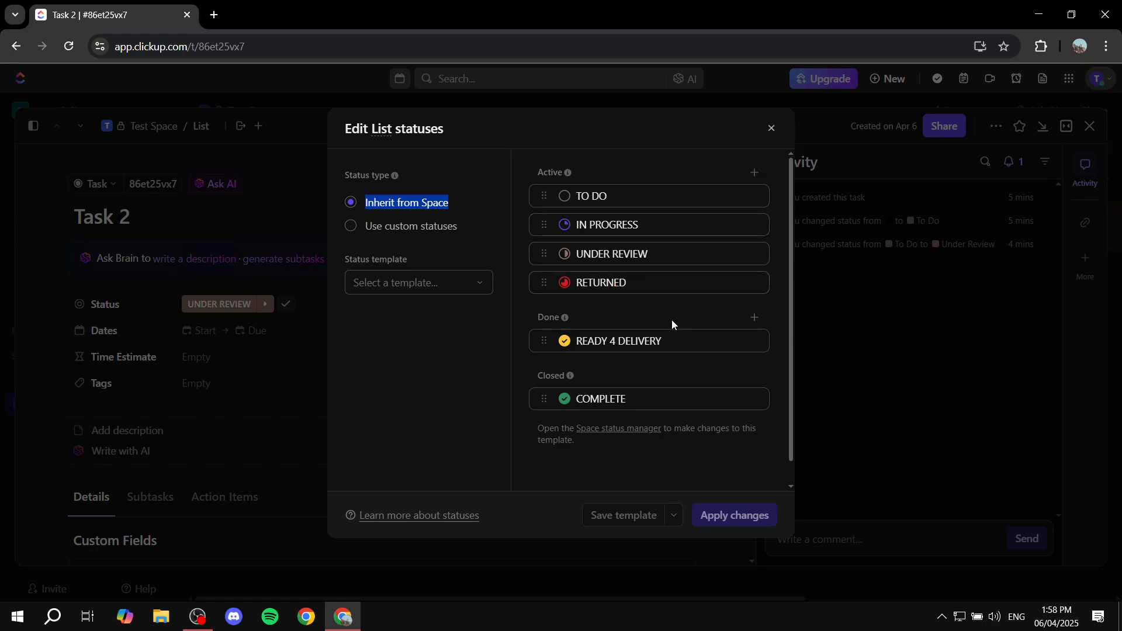
{"action": "left_click", "coordinate": [674, 316]}
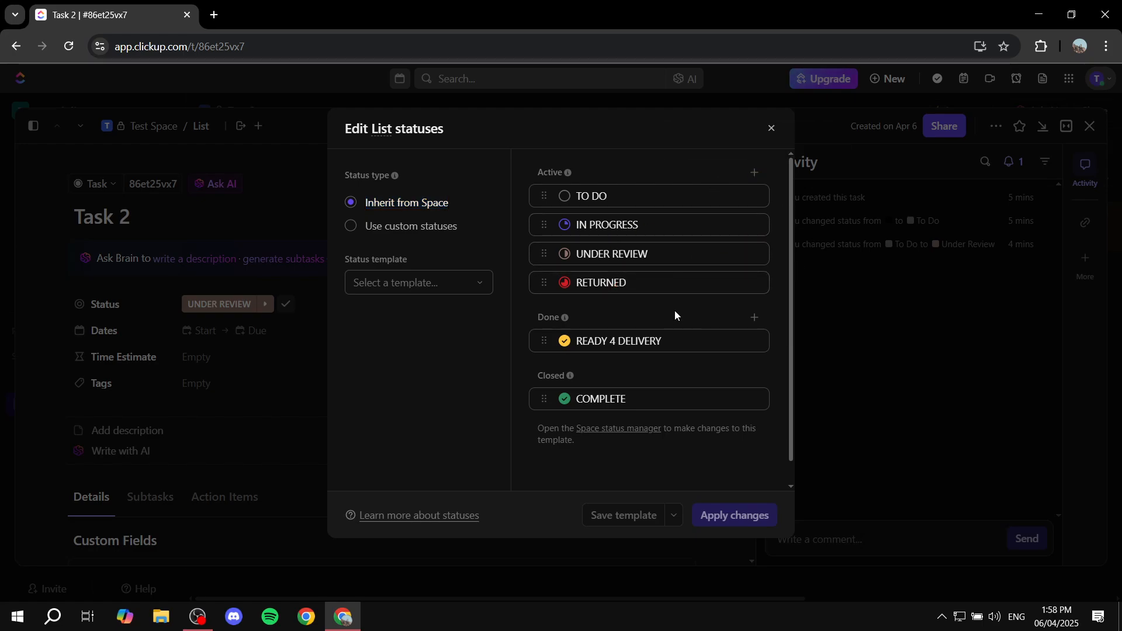
- Switch the List to custom statuses and add a purple active status named STOP after IN PROGRESS
{"action": "left_click", "coordinate": [352, 228]}
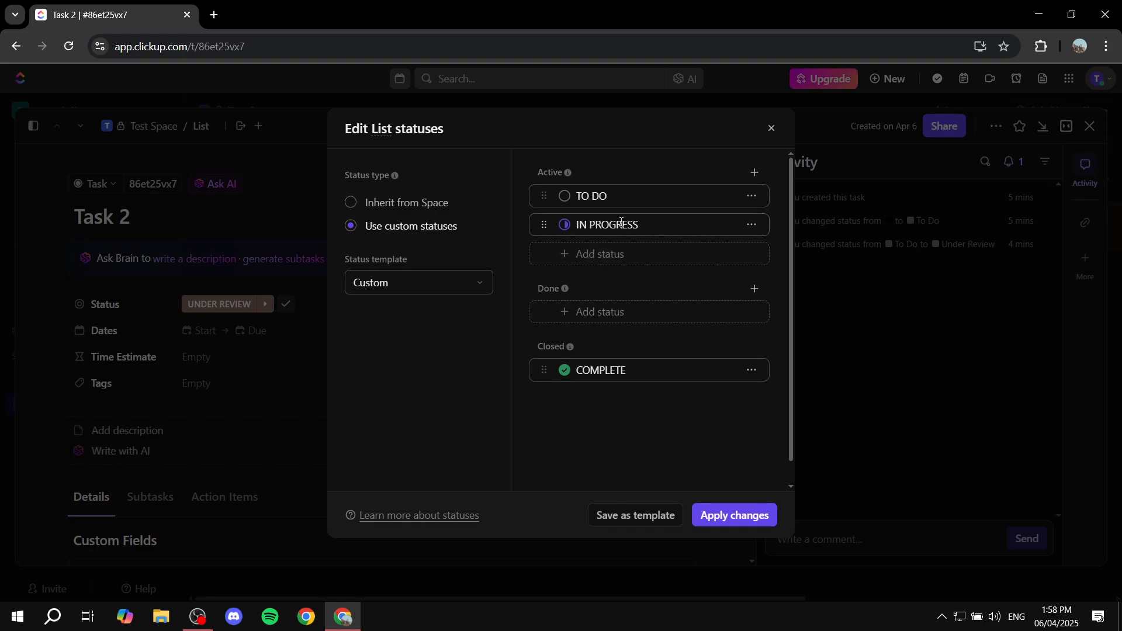
{"action": "left_click", "coordinate": [654, 263]}
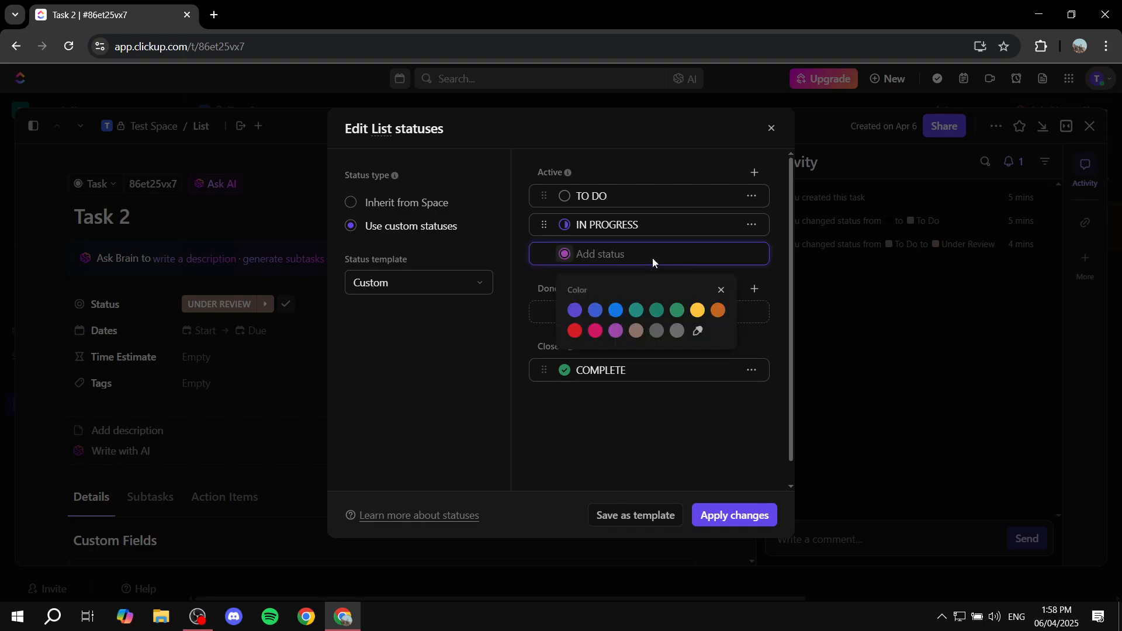
{"action": "type", "text": "STOP"}
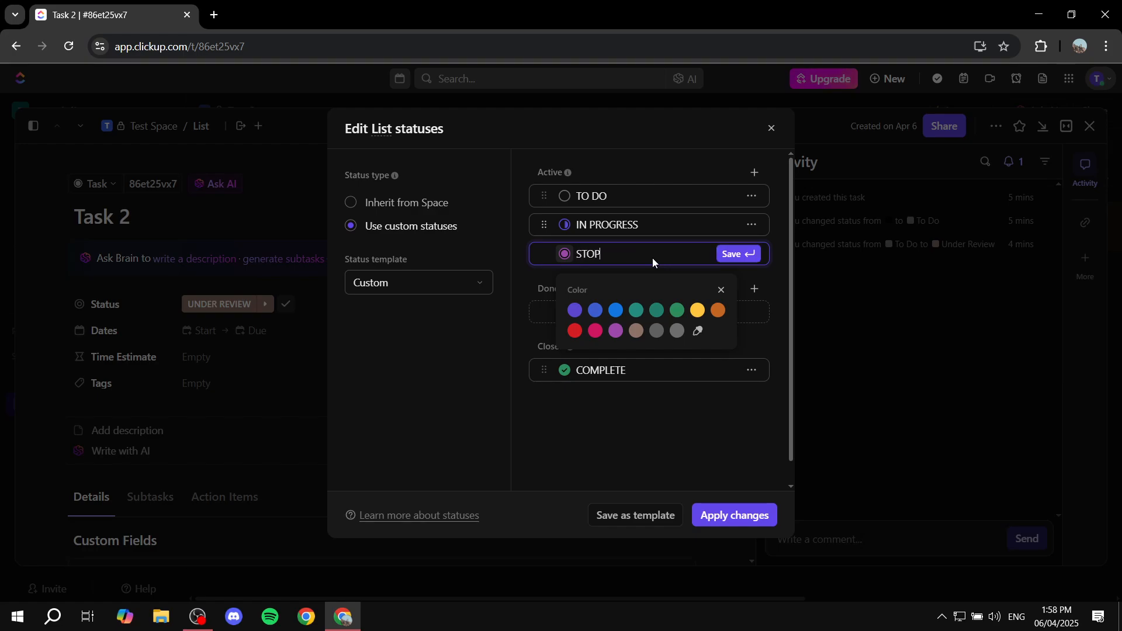
{"action": "left_click", "coordinate": [749, 254]}
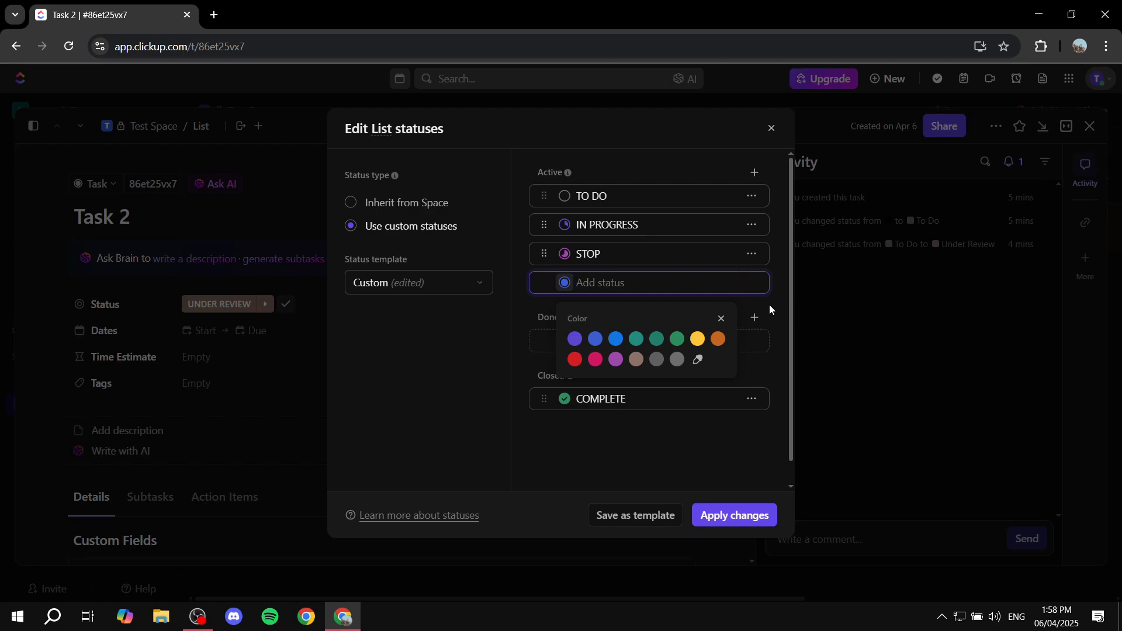
{"action": "left_click", "coordinate": [769, 305]}
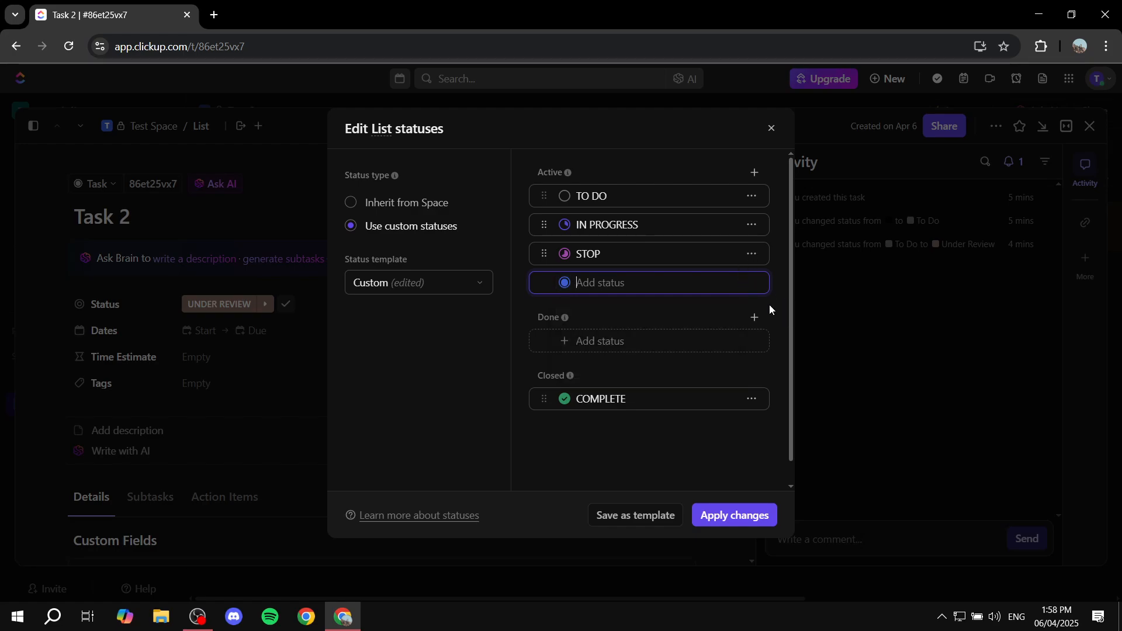
- Apply the status changes with UNDER REVIEW and RETURNED tasks both mapped to STOP, and reload the board
{"action": "left_click", "coordinate": [724, 517]}
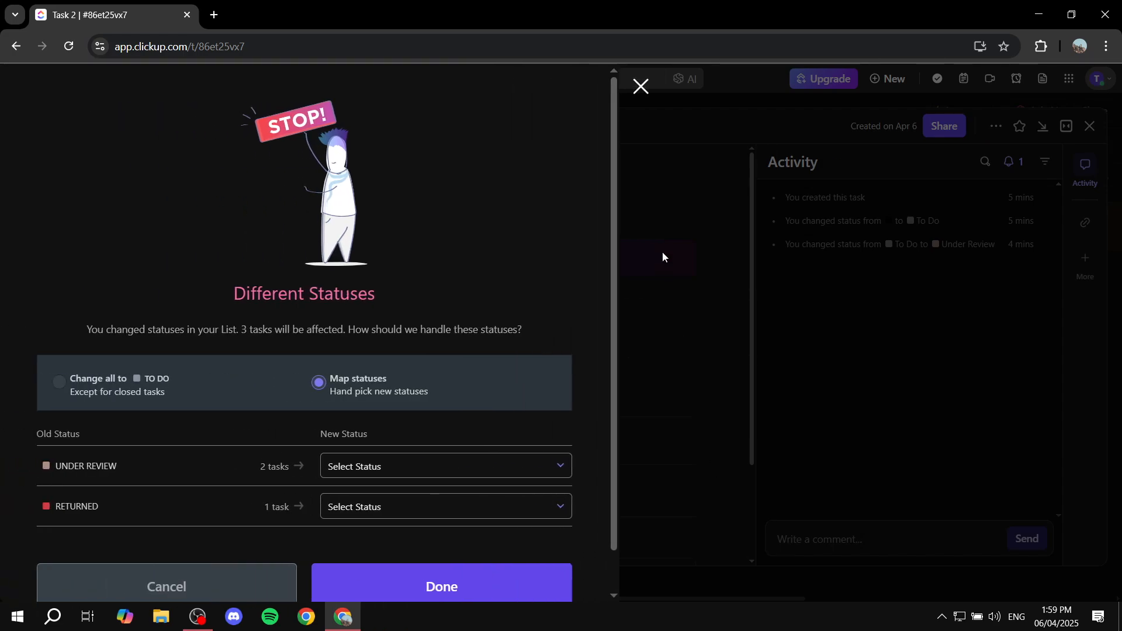
{"action": "scroll", "coordinate": [435, 555], "scroll_direction": "down", "scroll_amount": 1}
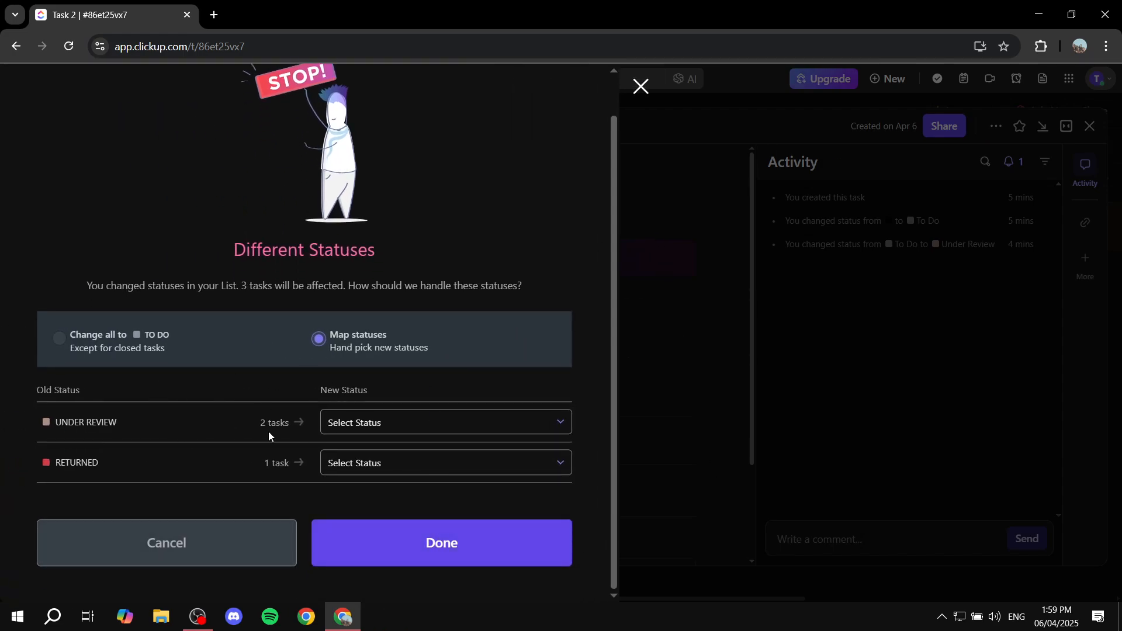
{"action": "left_click_drag", "start_coordinate": [117, 422], "coordinate": [56, 422]}
{"action": "left_click", "coordinate": [87, 426]}
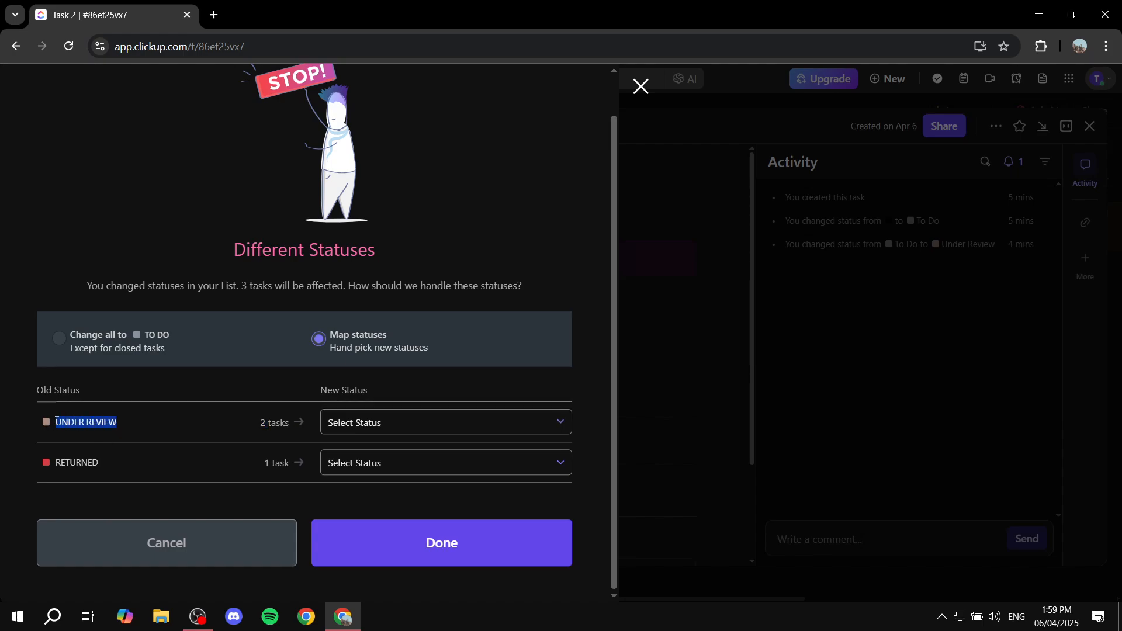
{"action": "left_click", "coordinate": [421, 422]}
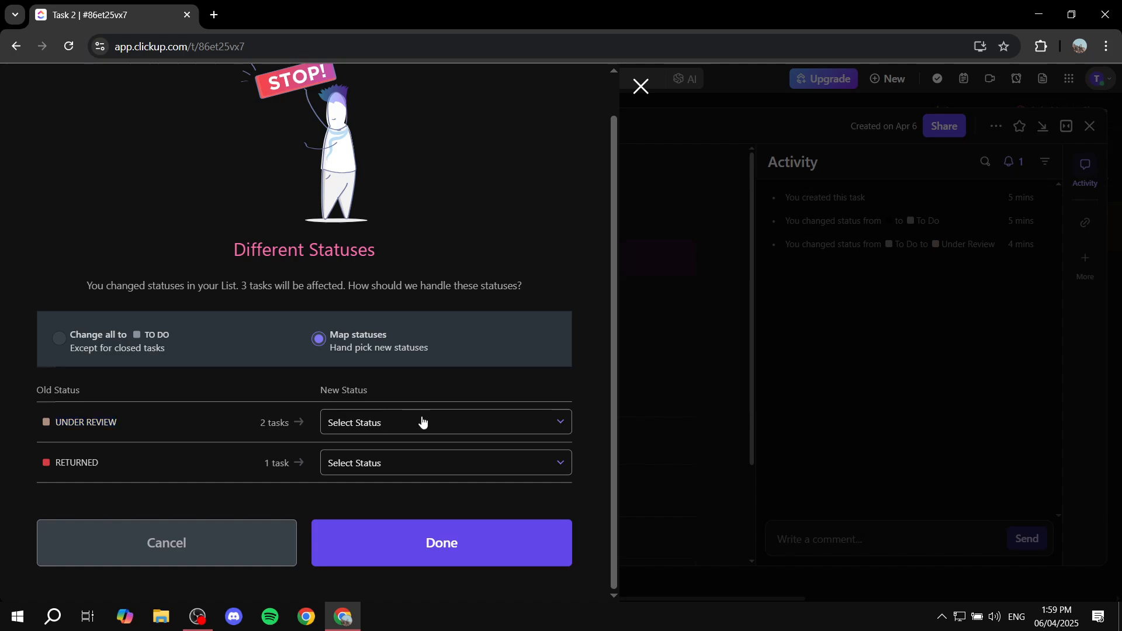
{"action": "left_click", "coordinate": [376, 510]}
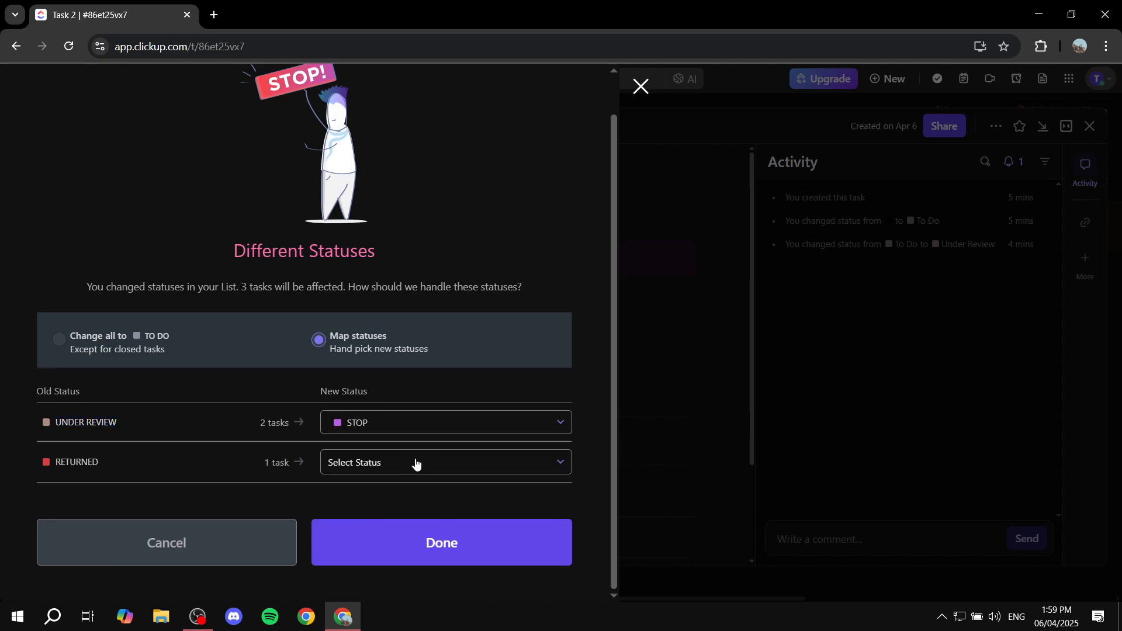
{"action": "left_click", "coordinate": [415, 464]}
{"action": "left_click", "coordinate": [356, 547]}
{"action": "left_click", "coordinate": [400, 547]}
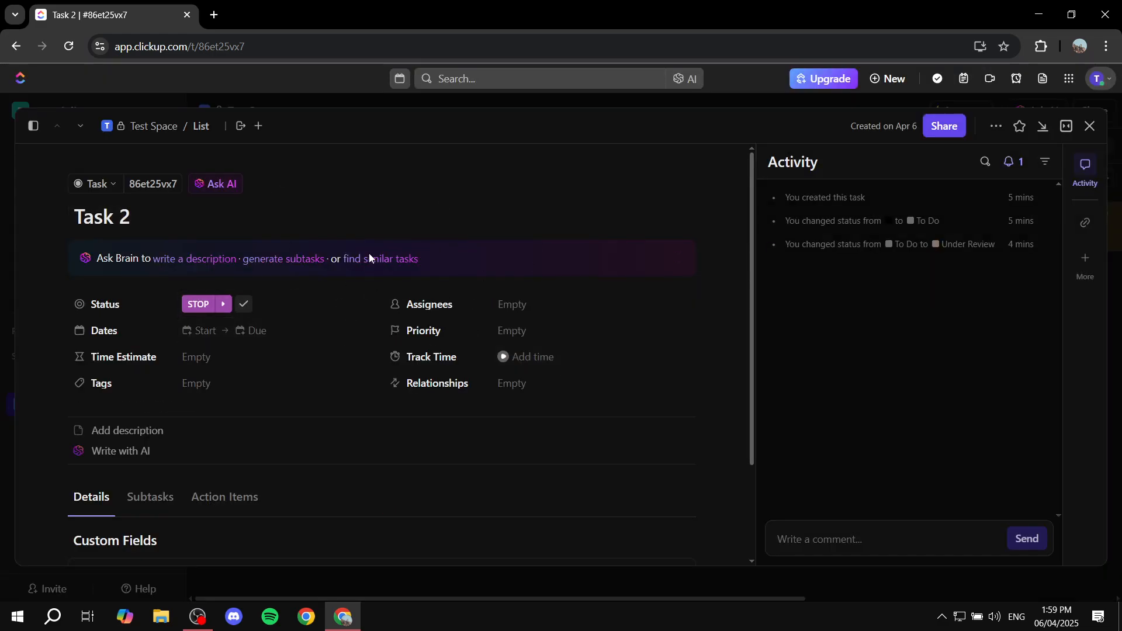
{"action": "left_click", "coordinate": [1092, 128]}
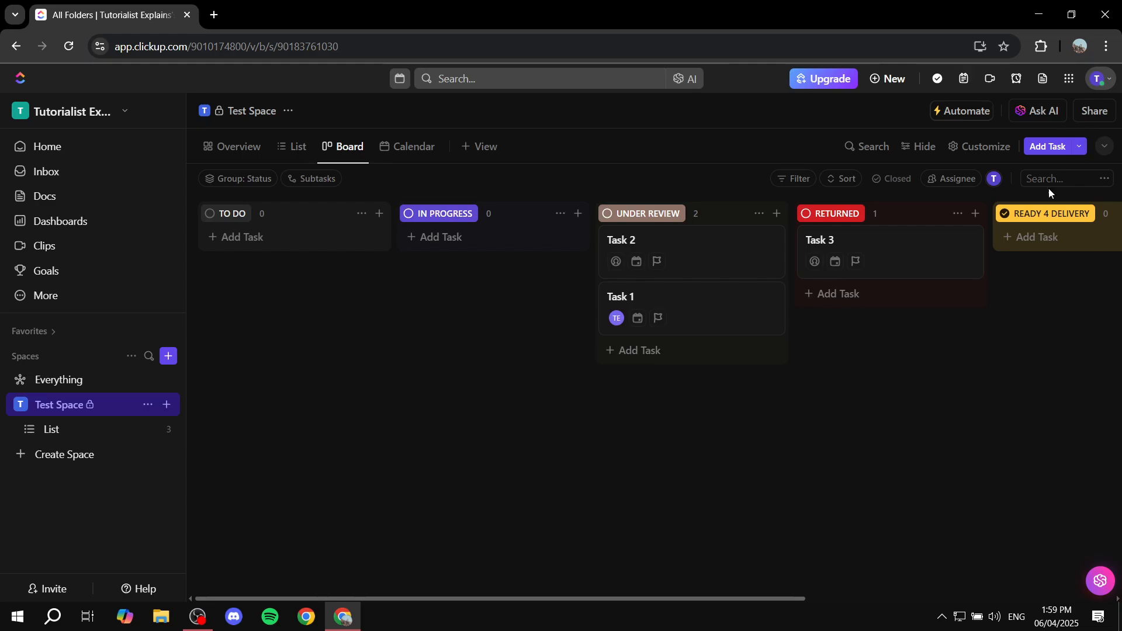
{"action": "left_click", "coordinate": [68, 47]}
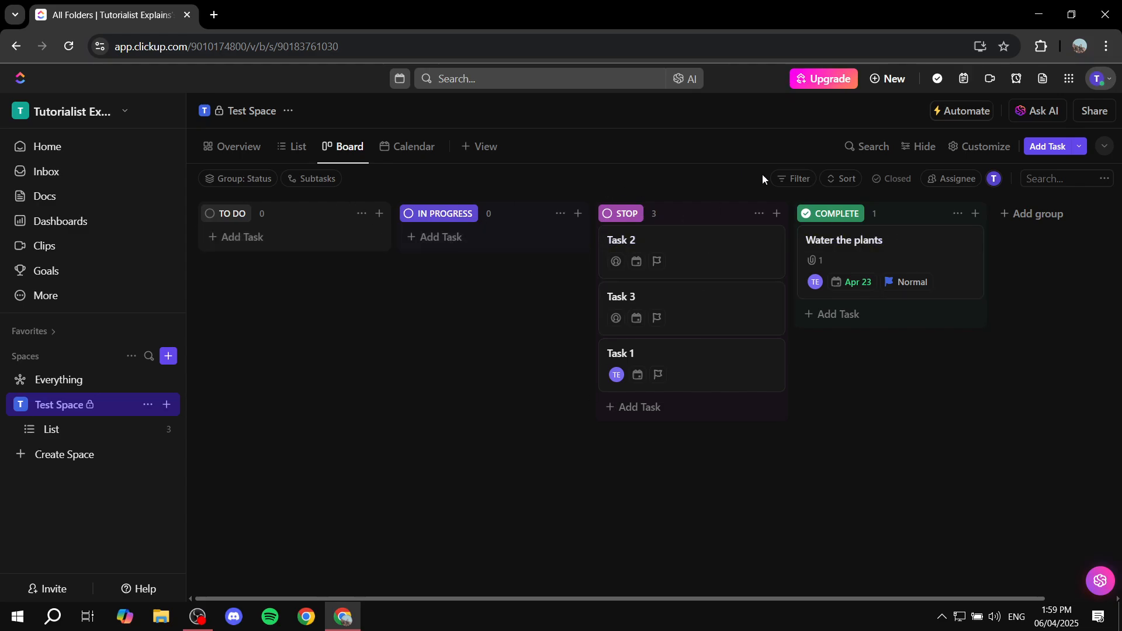
- Preview the Content, Kanban, Normal and Marketing status templates from Task 2's List status editor, and close it without applying any
{"action": "left_click", "coordinate": [690, 265]}
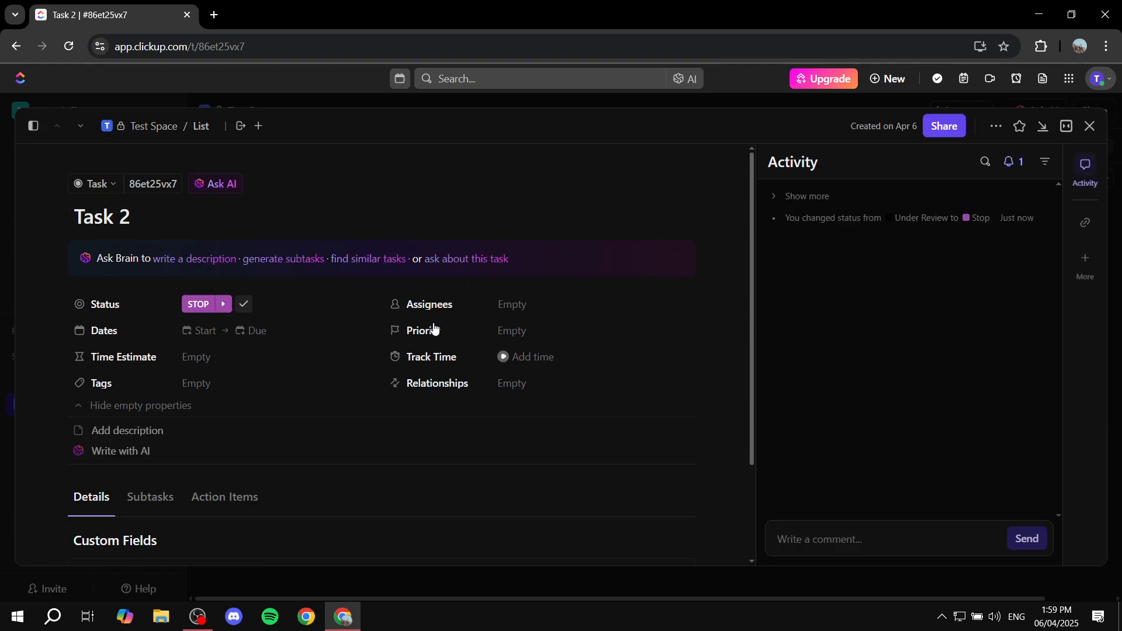
{"action": "left_click", "coordinate": [197, 304]}
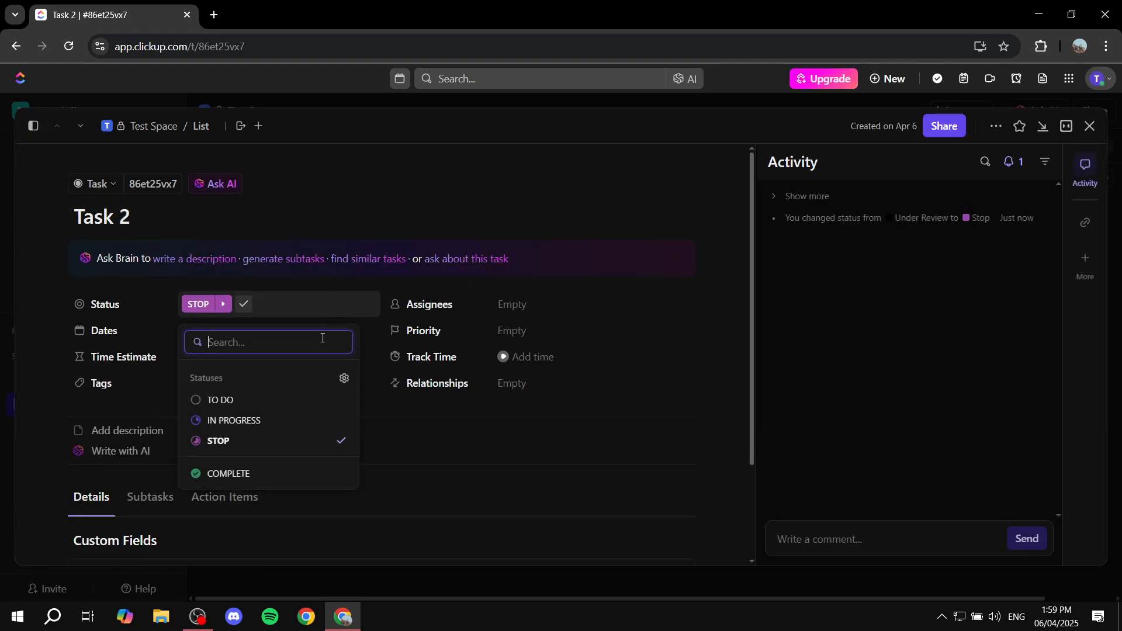
{"action": "left_click", "coordinate": [345, 382]}
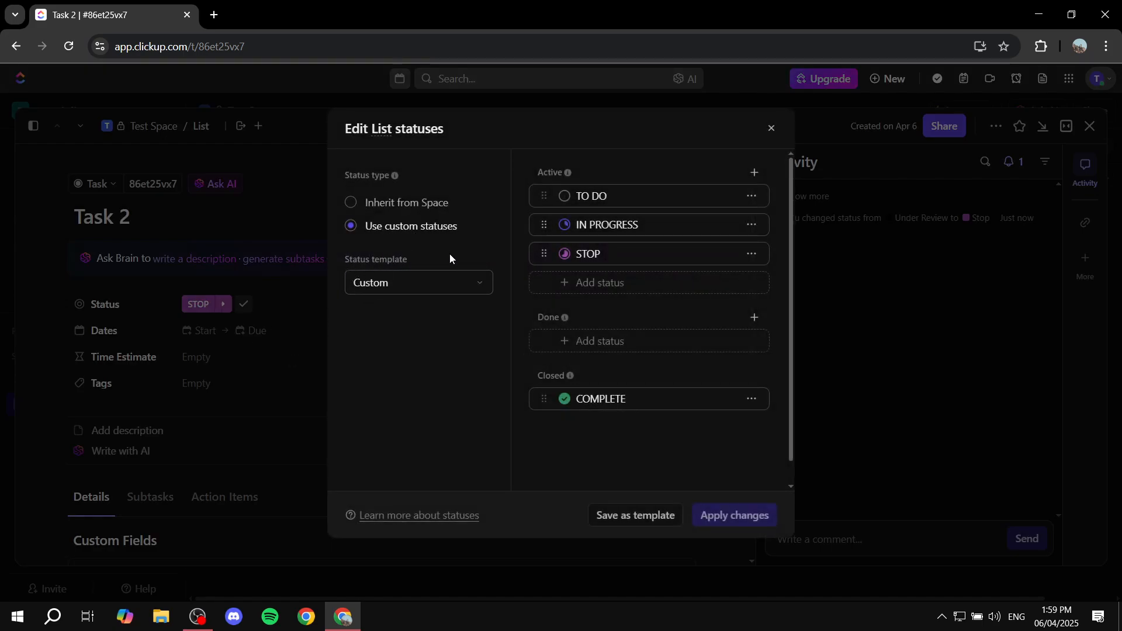
{"action": "left_click", "coordinate": [450, 283]}
{"action": "left_click", "coordinate": [394, 359]}
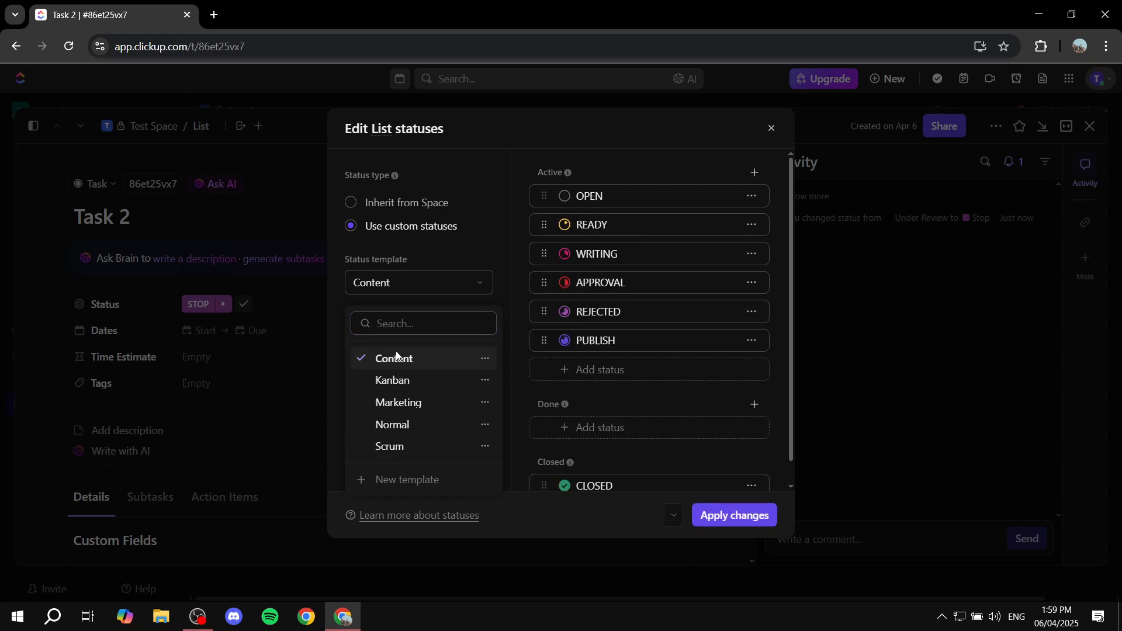
{"action": "left_click", "coordinate": [427, 289]}
{"action": "left_click", "coordinate": [410, 381]}
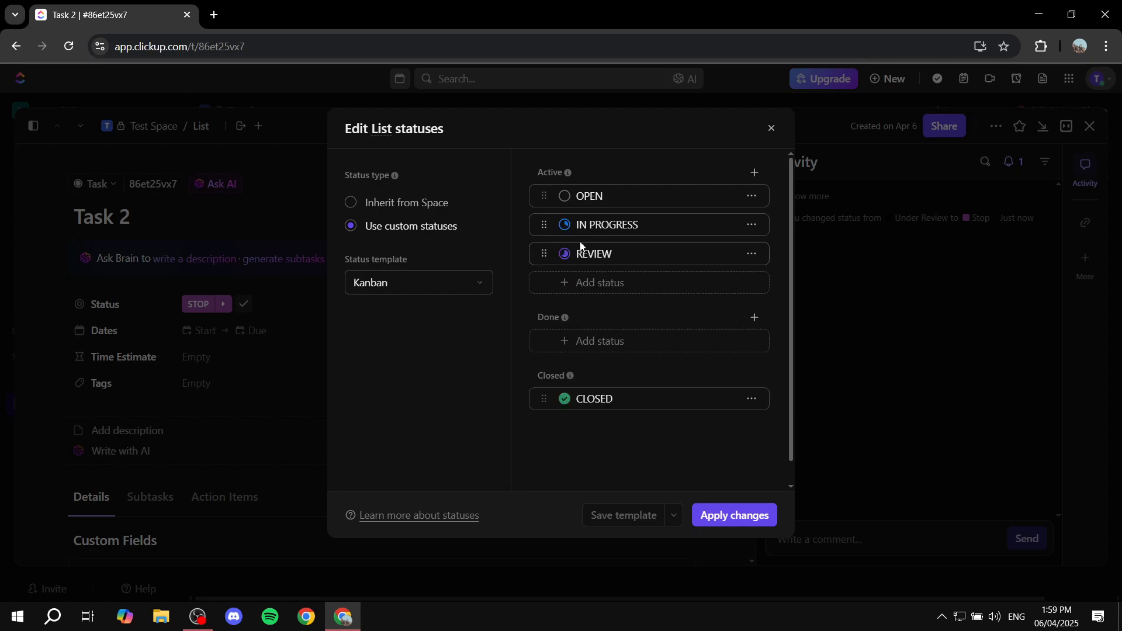
{"action": "left_click", "coordinate": [412, 289]}
{"action": "left_click", "coordinate": [390, 425]}
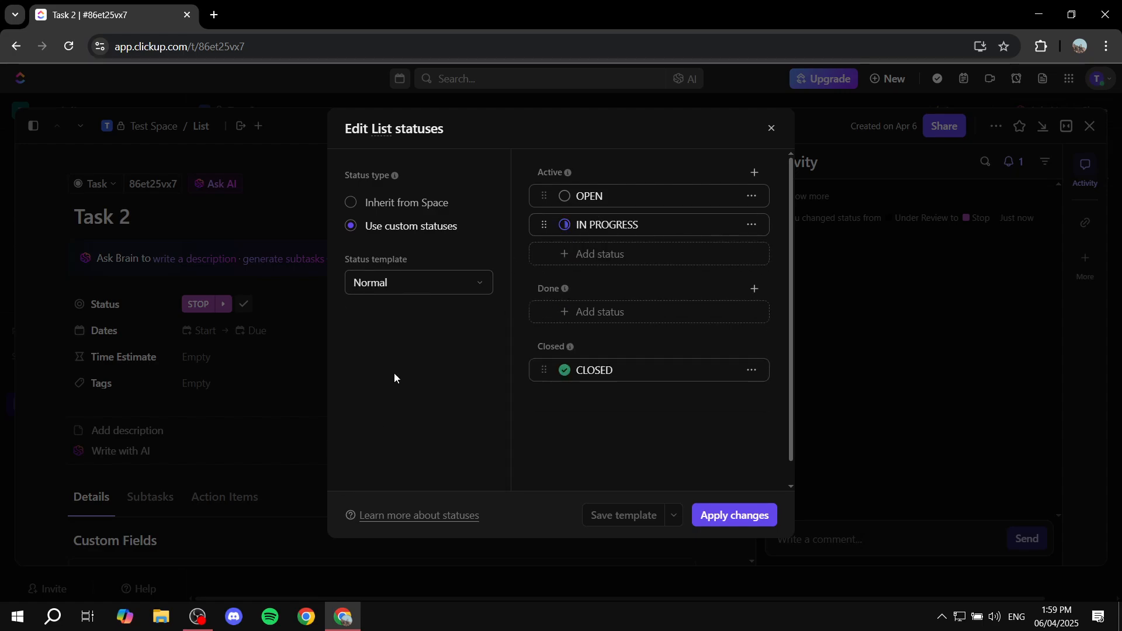
{"action": "left_click", "coordinate": [433, 280]}
{"action": "left_click", "coordinate": [402, 396]}
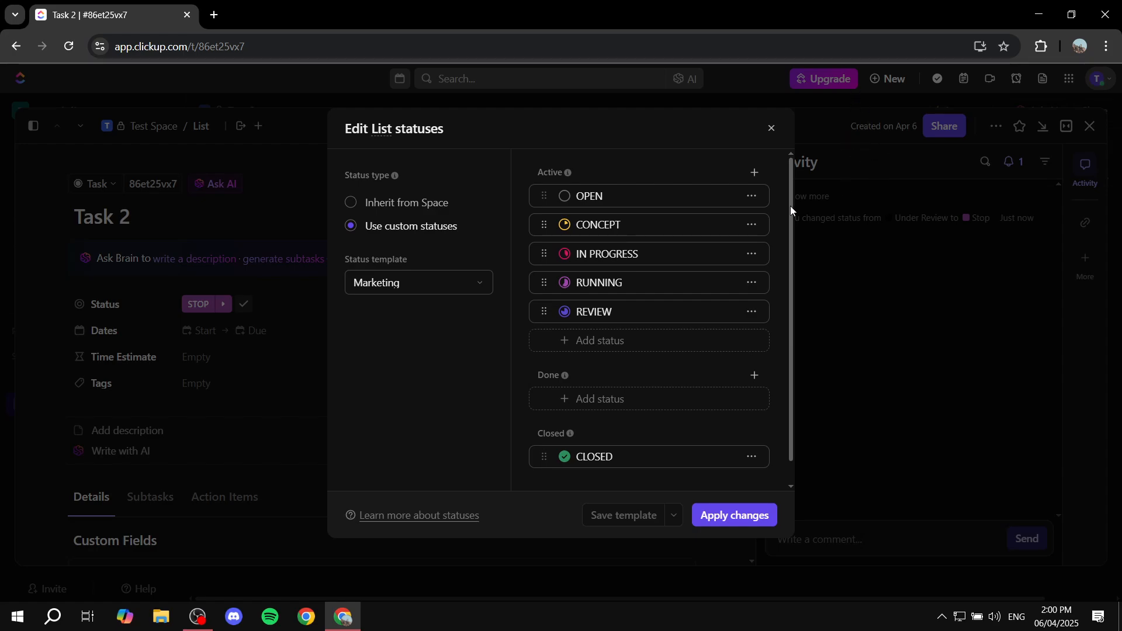
{"action": "left_click", "coordinate": [769, 129]}
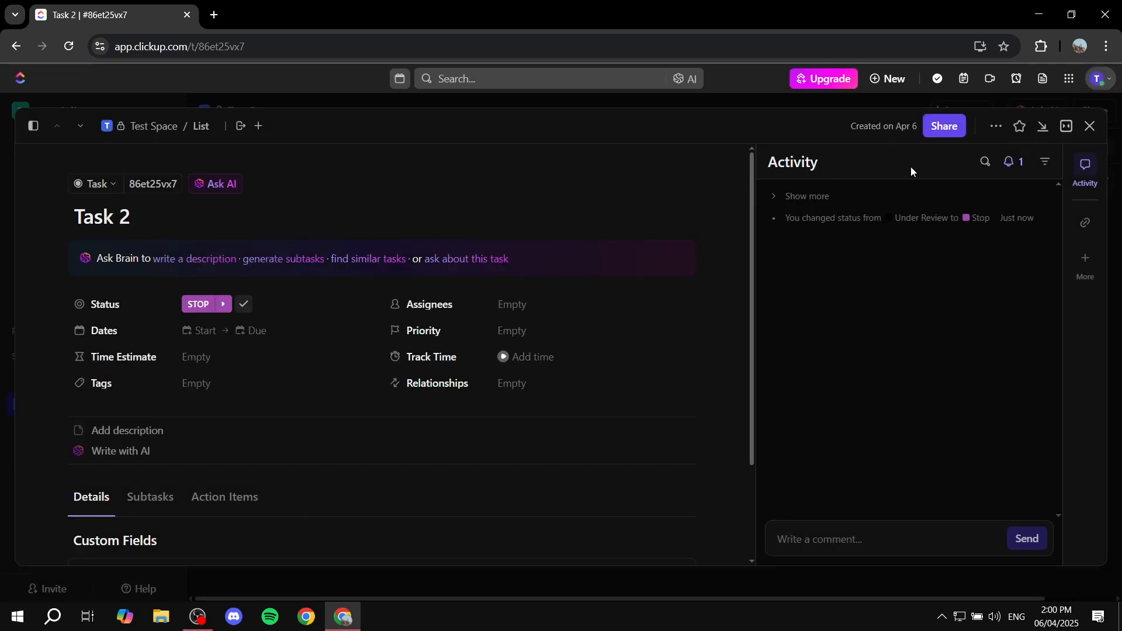
{"action": "left_click", "coordinate": [1088, 130]}
- Move Task 2 to IN PROGRESS and Task 3 to TO DO on the board
{"action": "left_click_drag", "start_coordinate": [634, 263], "coordinate": [599, 252]}
{"action": "left_click_drag", "start_coordinate": [709, 263], "coordinate": [487, 242]}
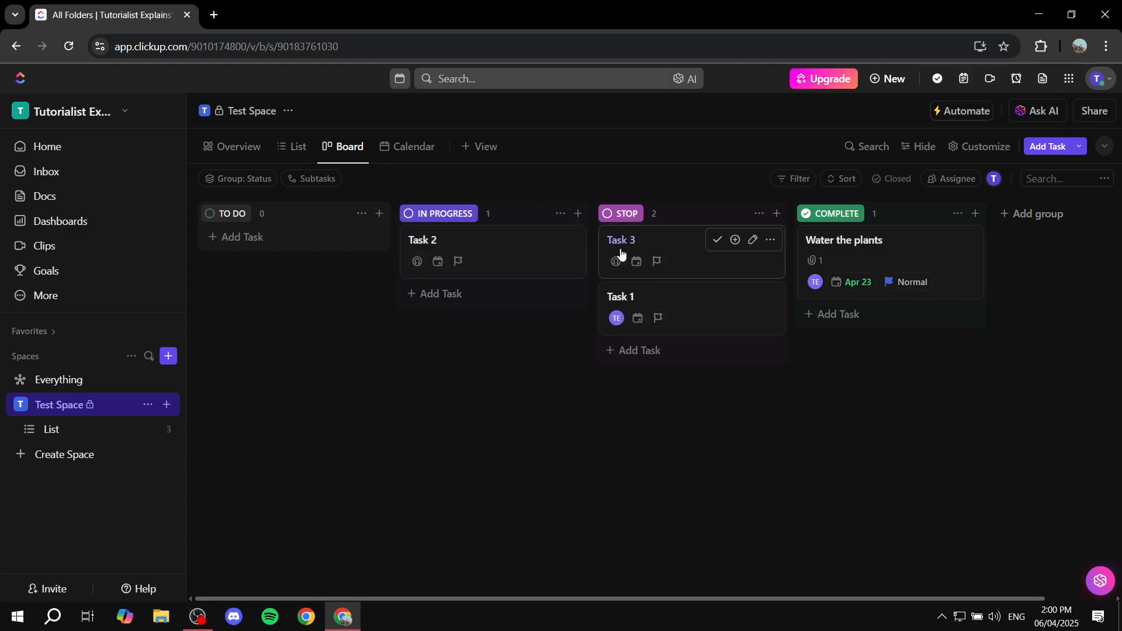
{"action": "left_click_drag", "start_coordinate": [637, 248], "coordinate": [263, 241]}
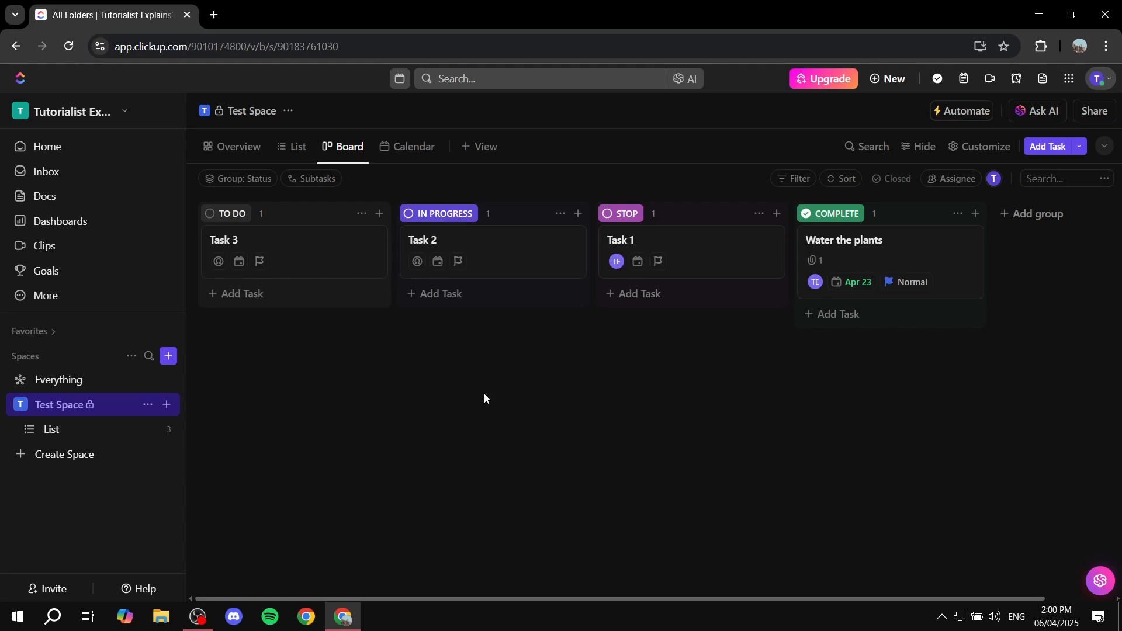